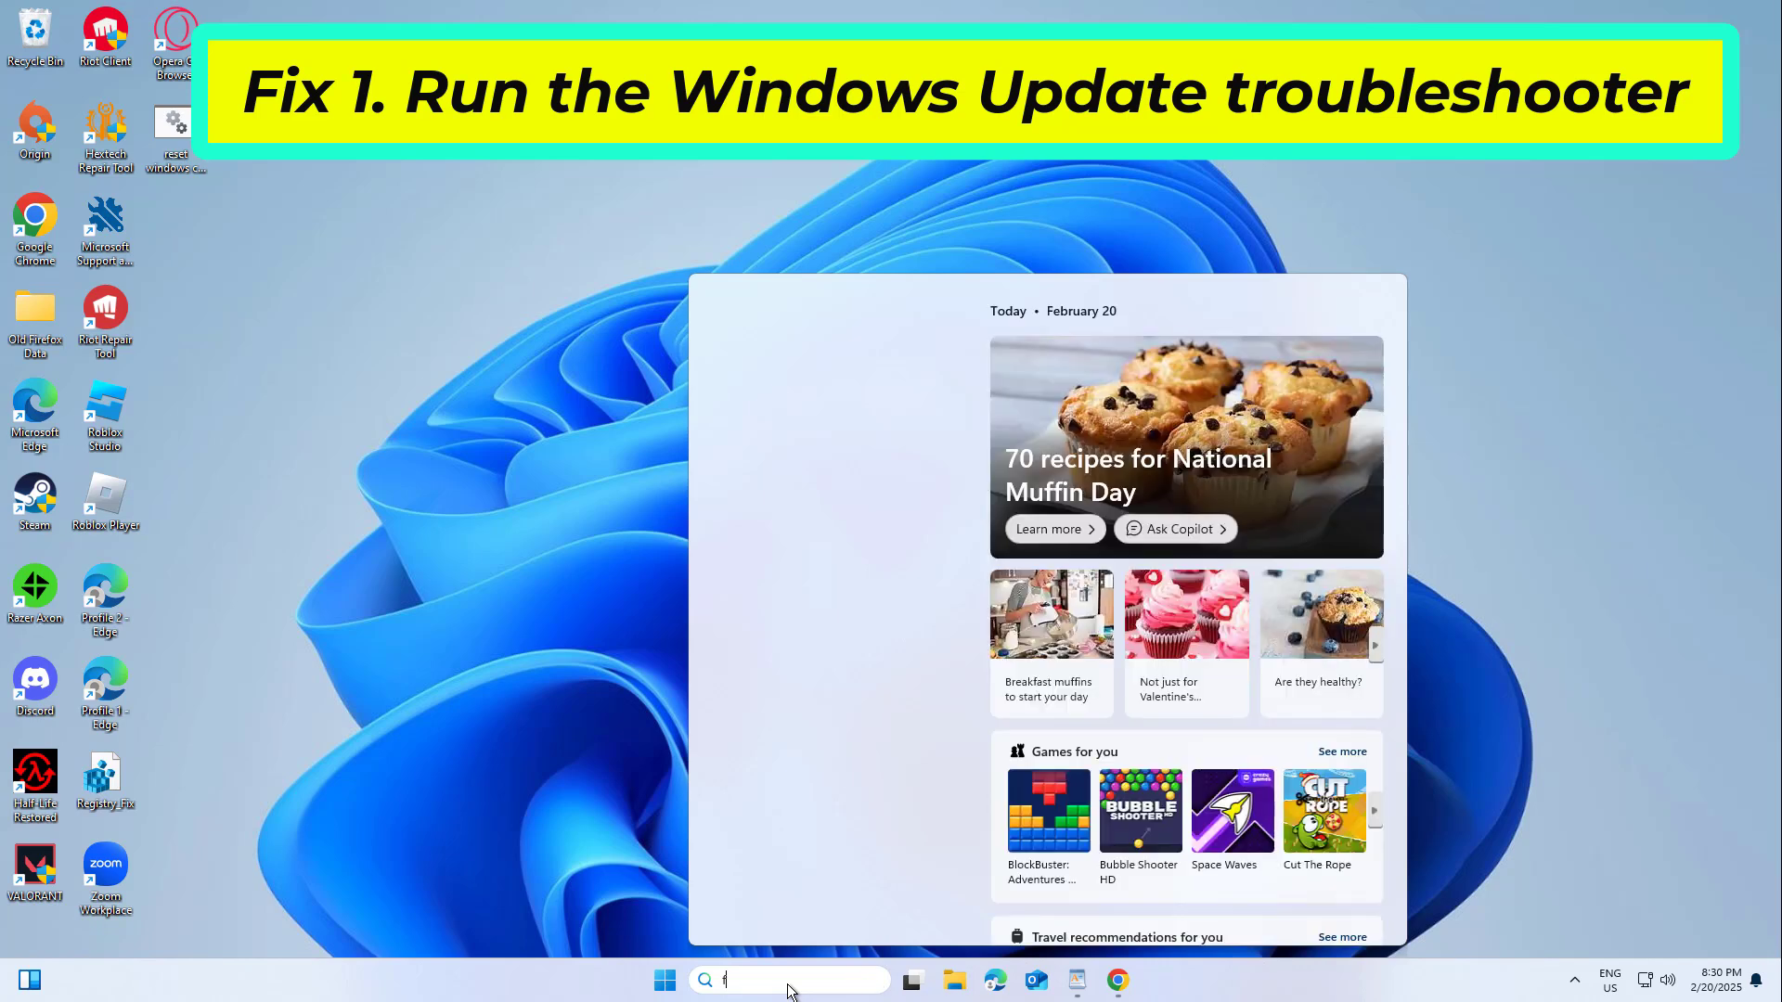
- Search for "fix windows upd", open Find and fix problems with Windows Update, and start the Windows Update troubleshooter
type("ndows ")
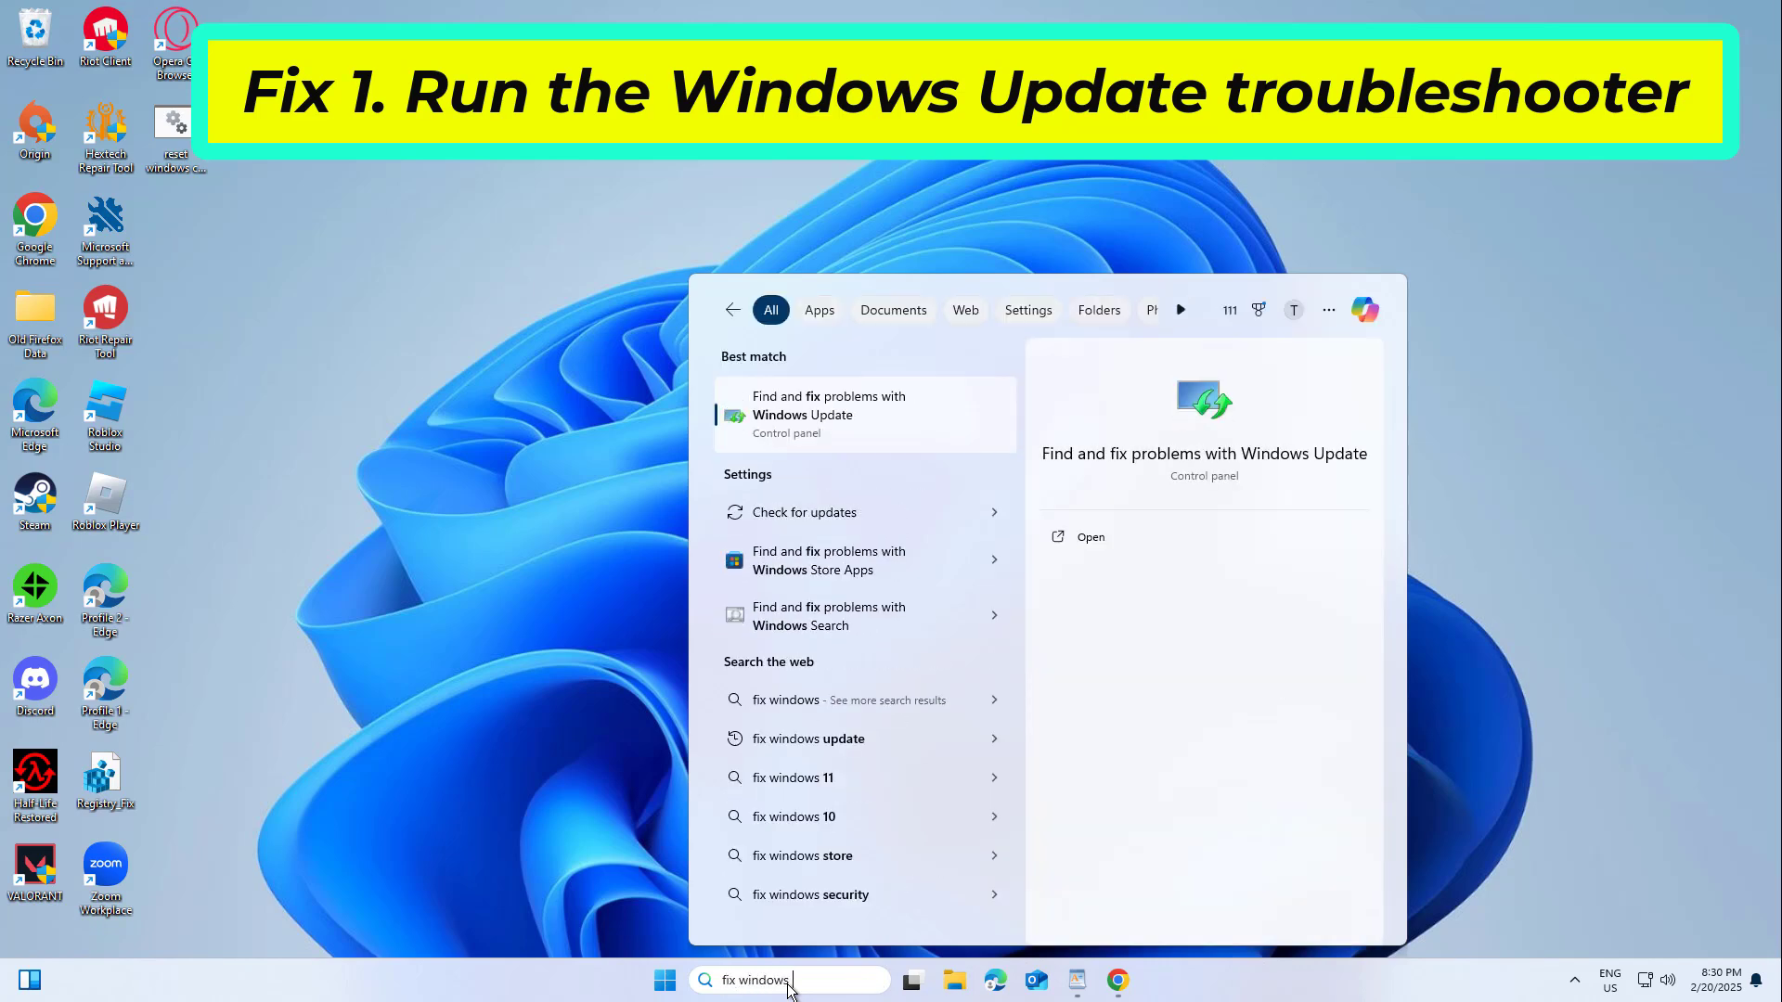
type("up")
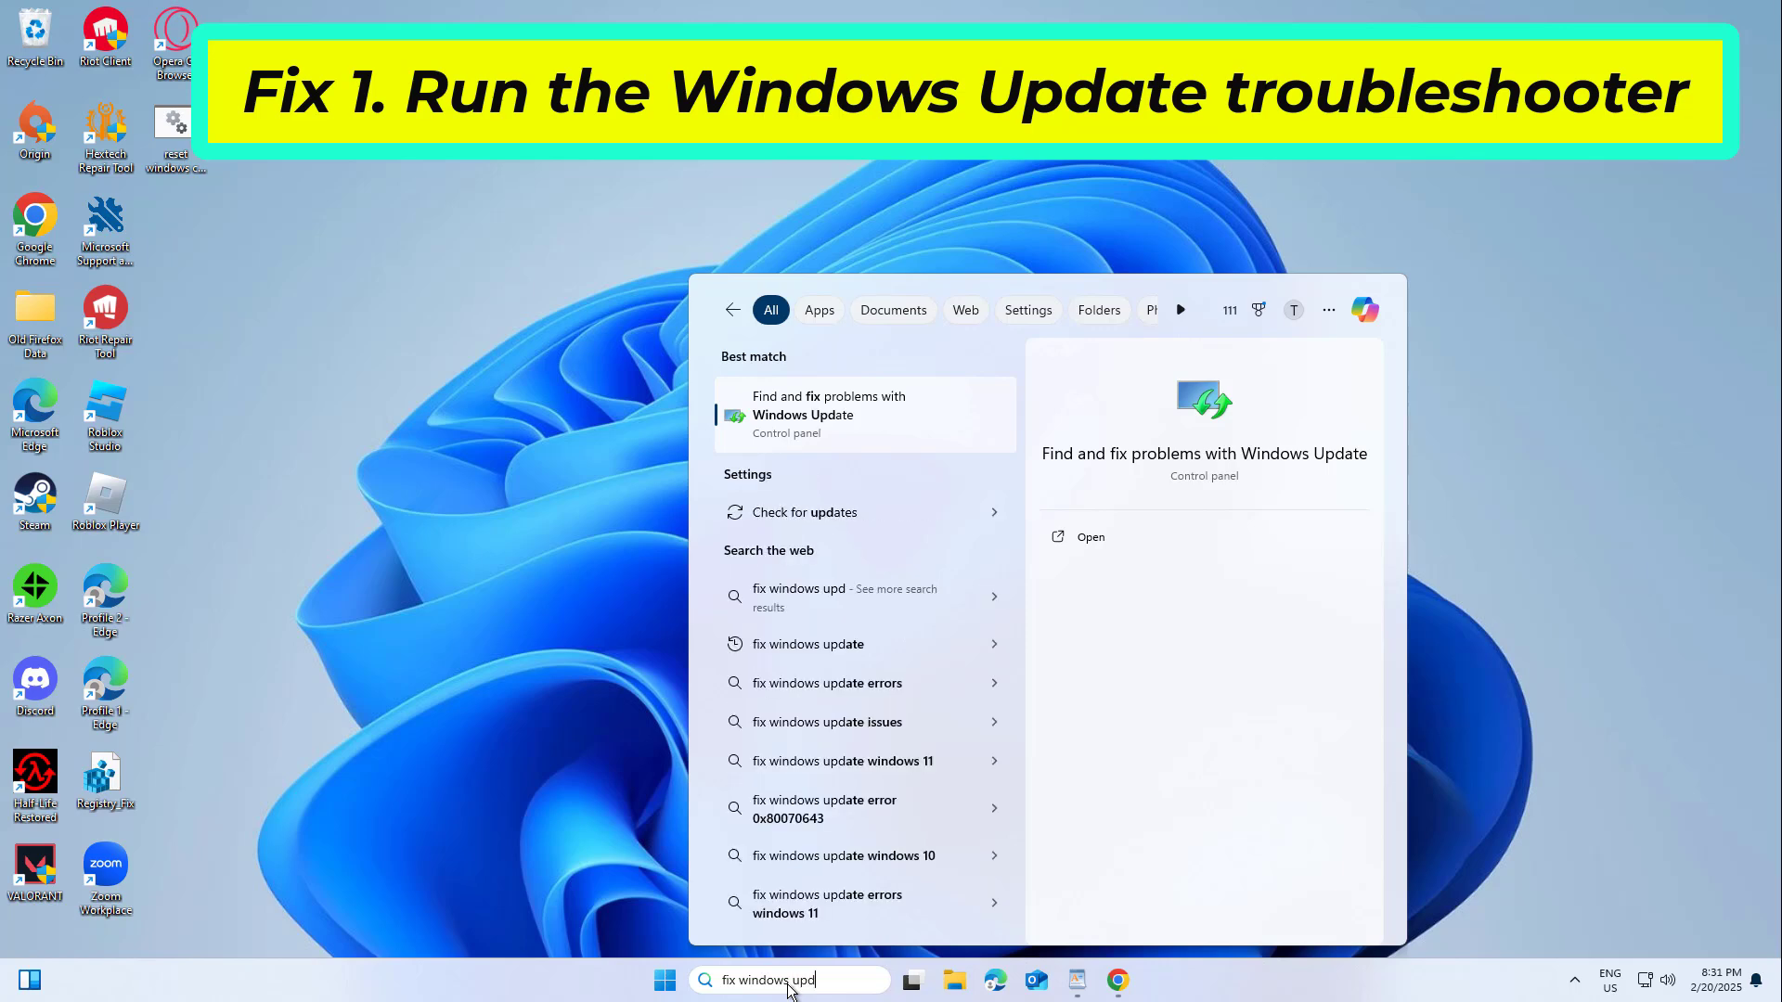
type("d")
left_click(865, 435)
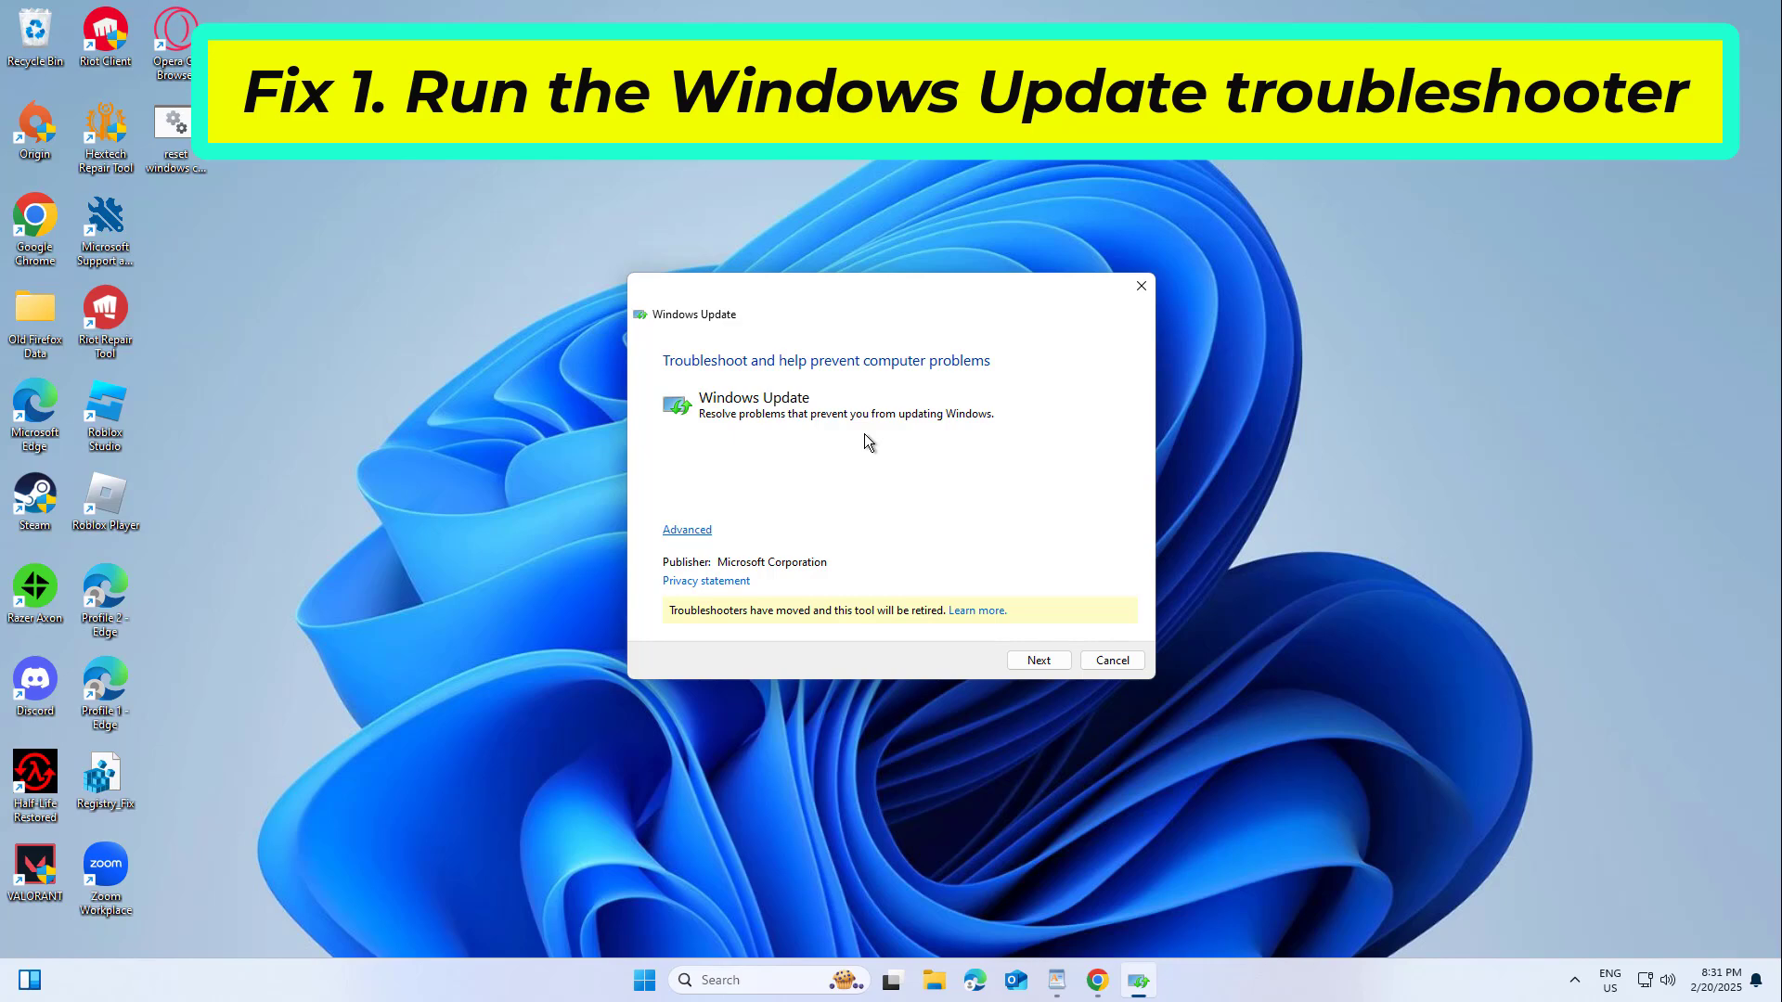
left_click(1040, 659)
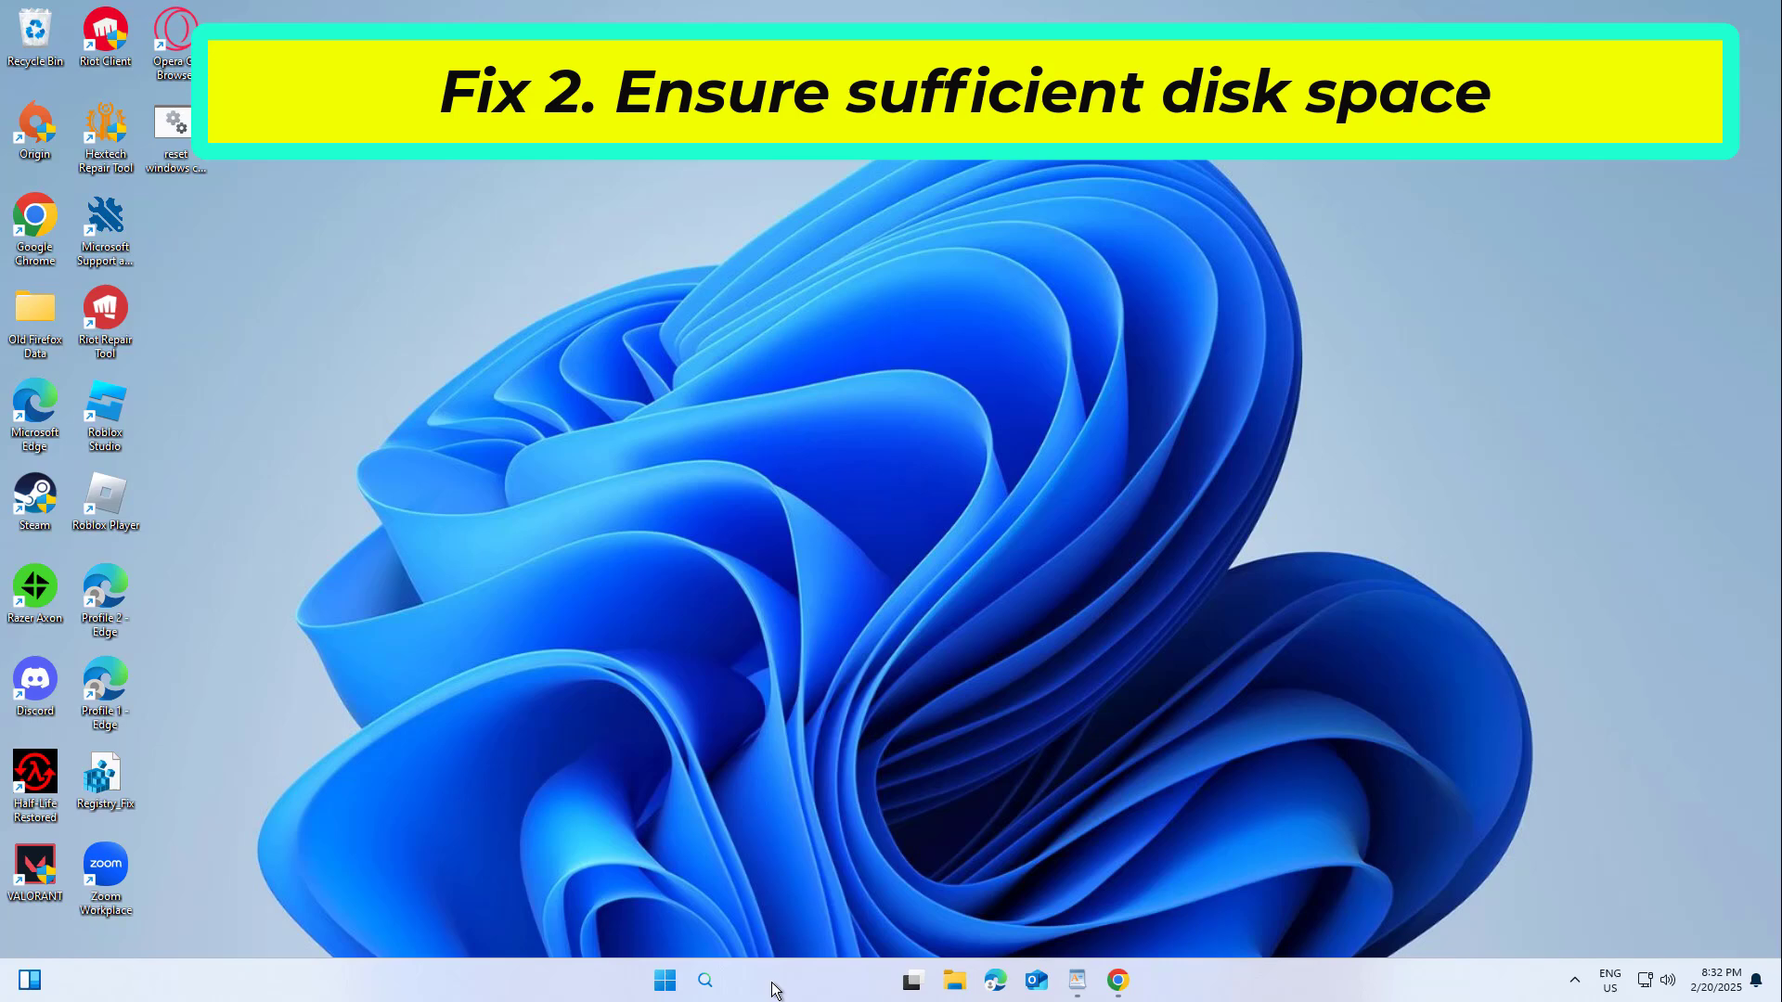
- Search Windows for "disk clean" and open Disk Cleanup
left_click(771, 980)
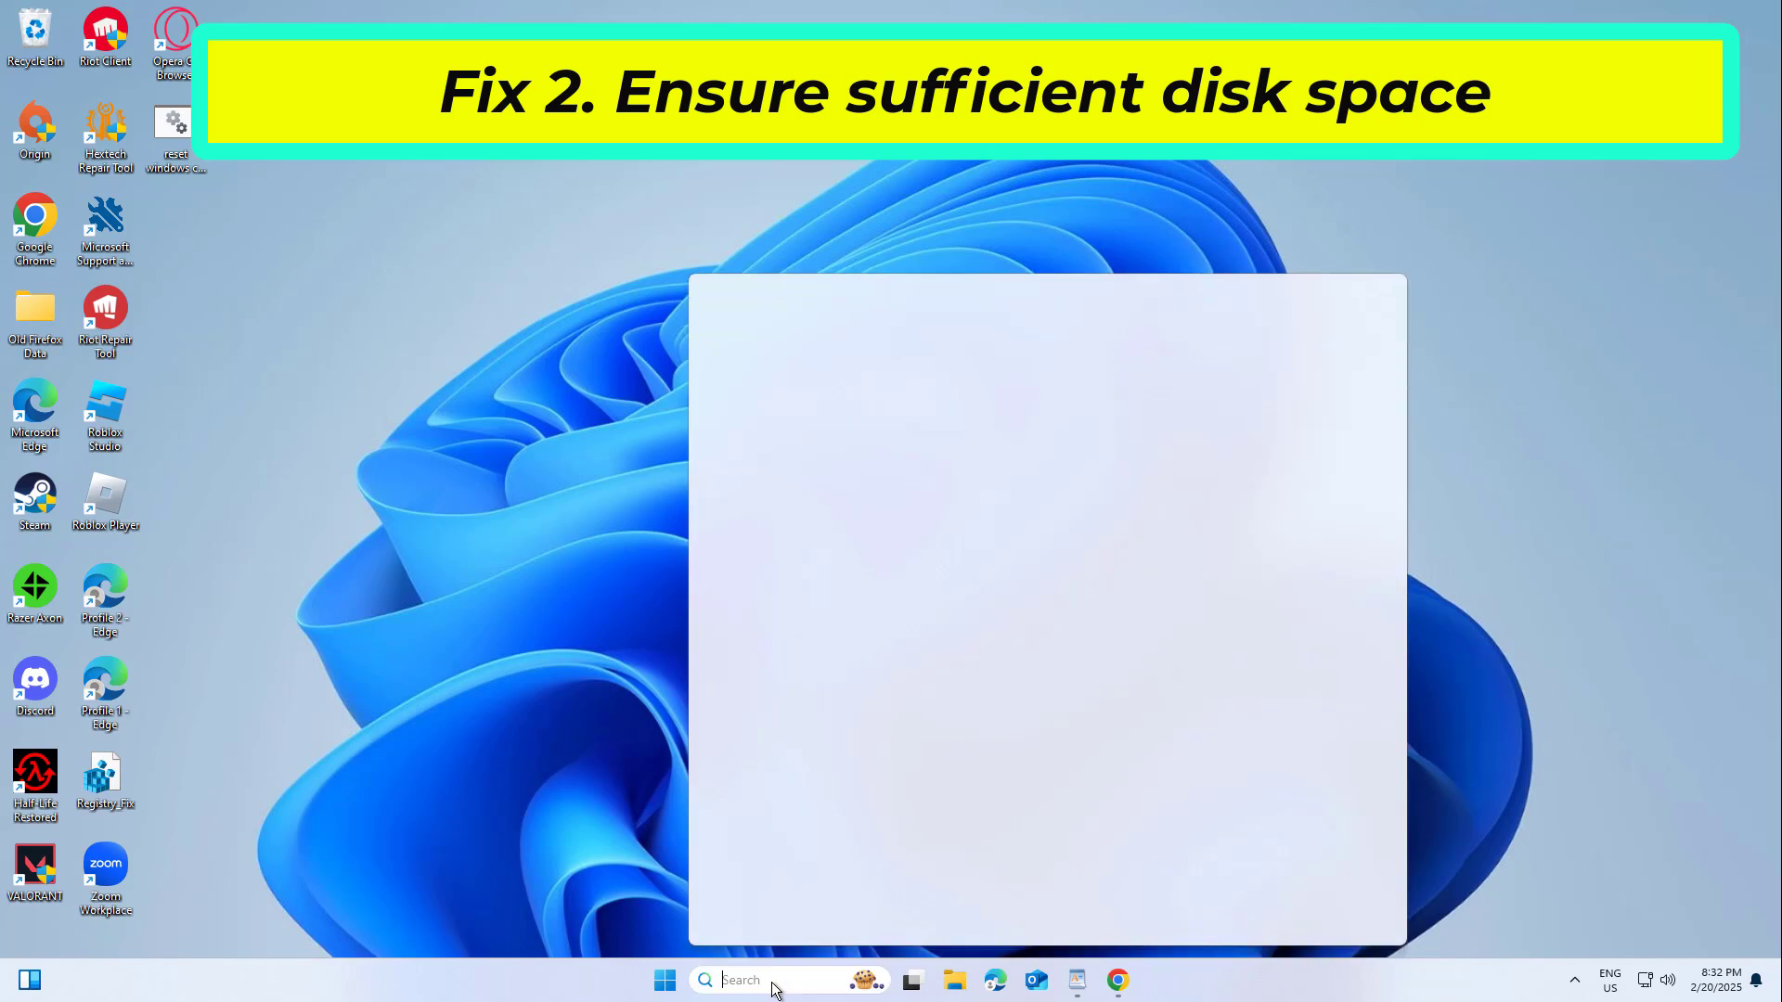
type("disk ")
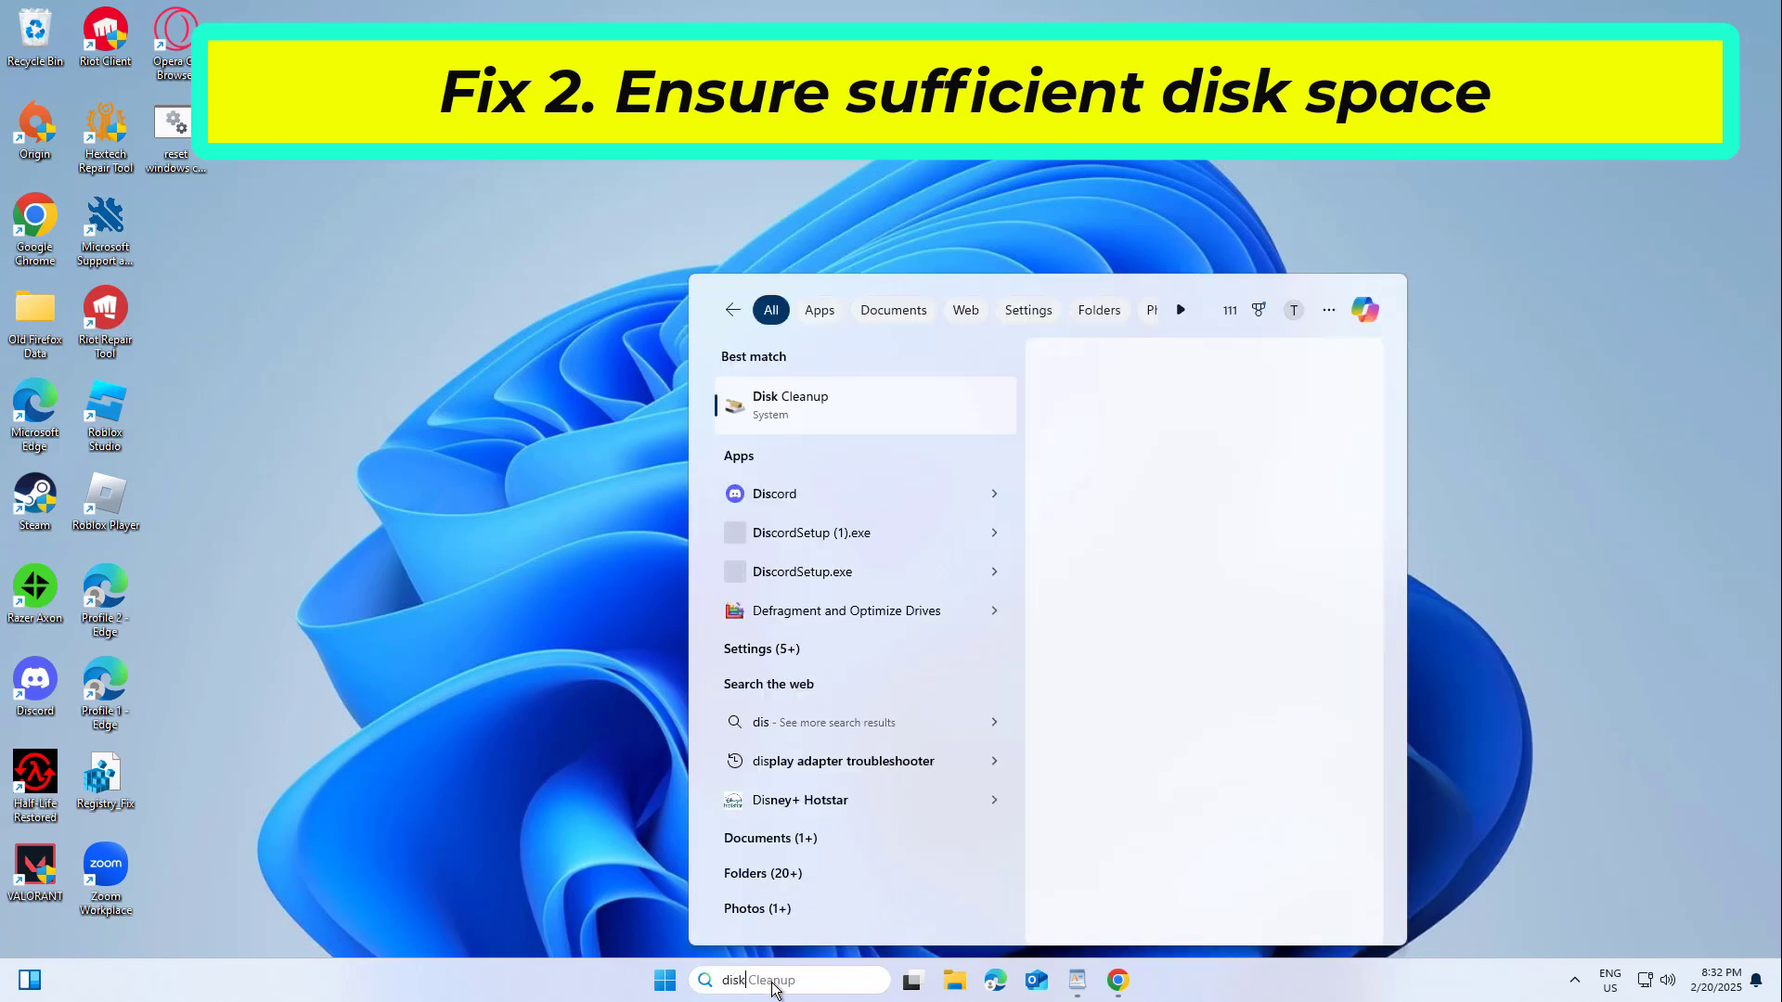
type("clean")
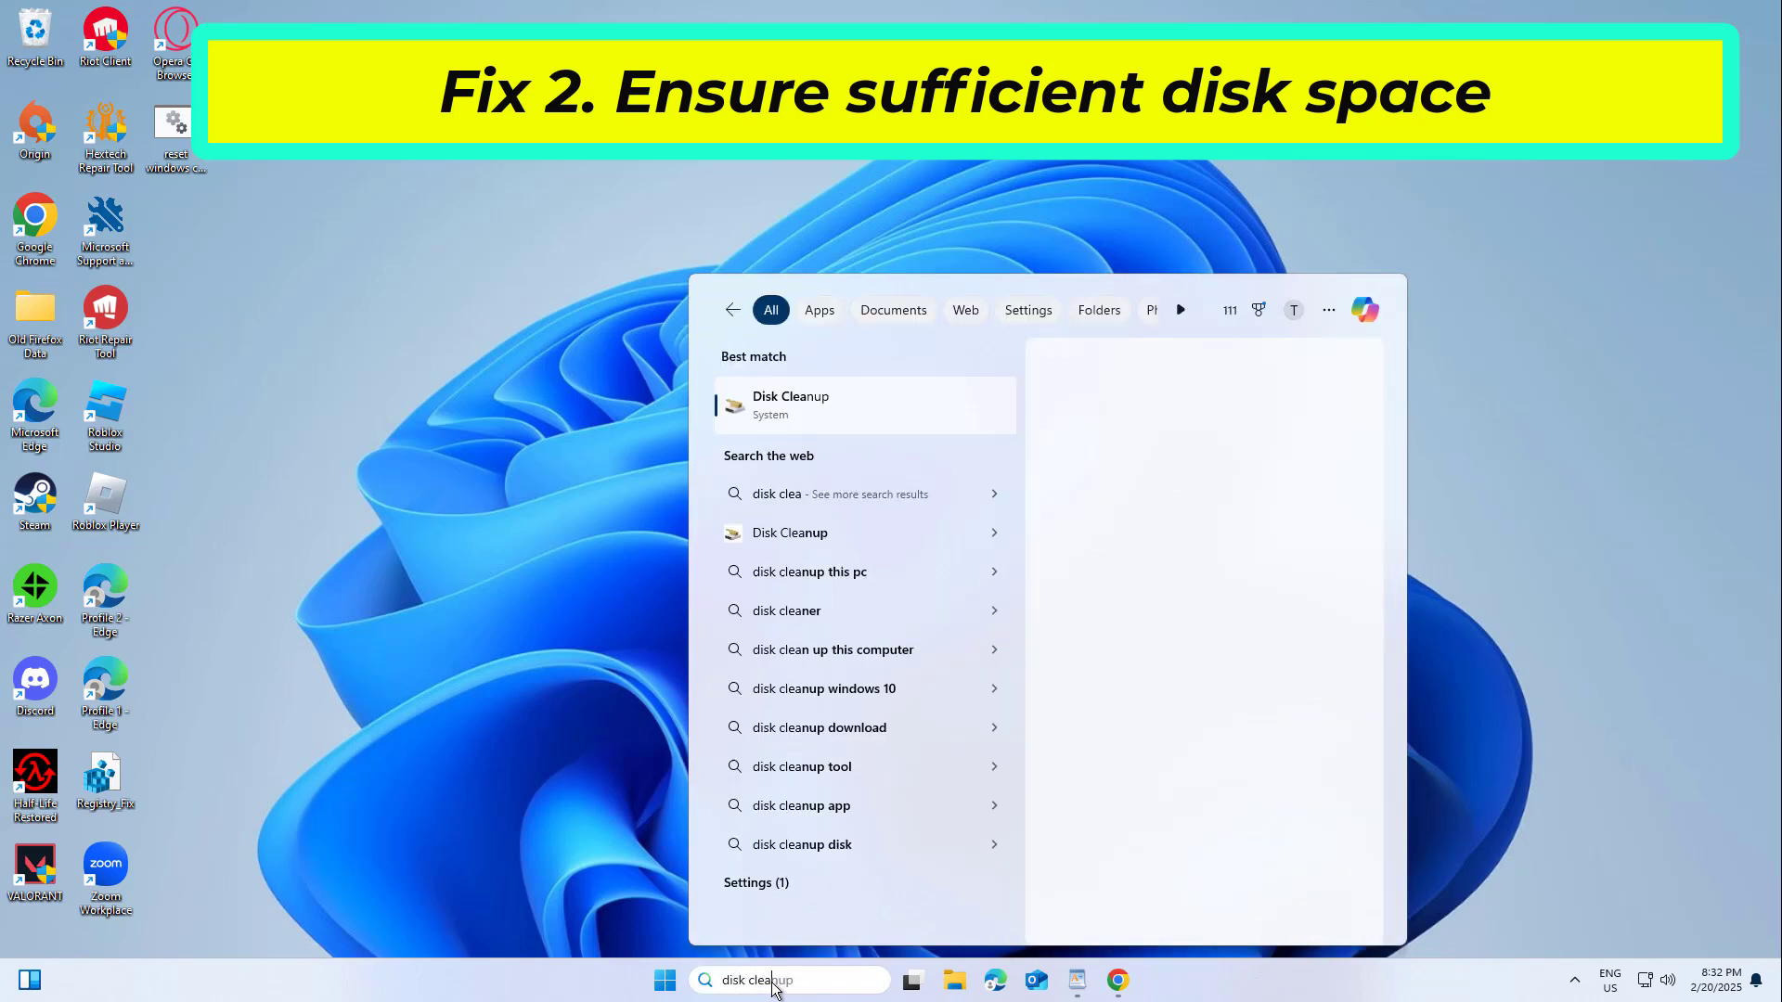
left_click(865, 400)
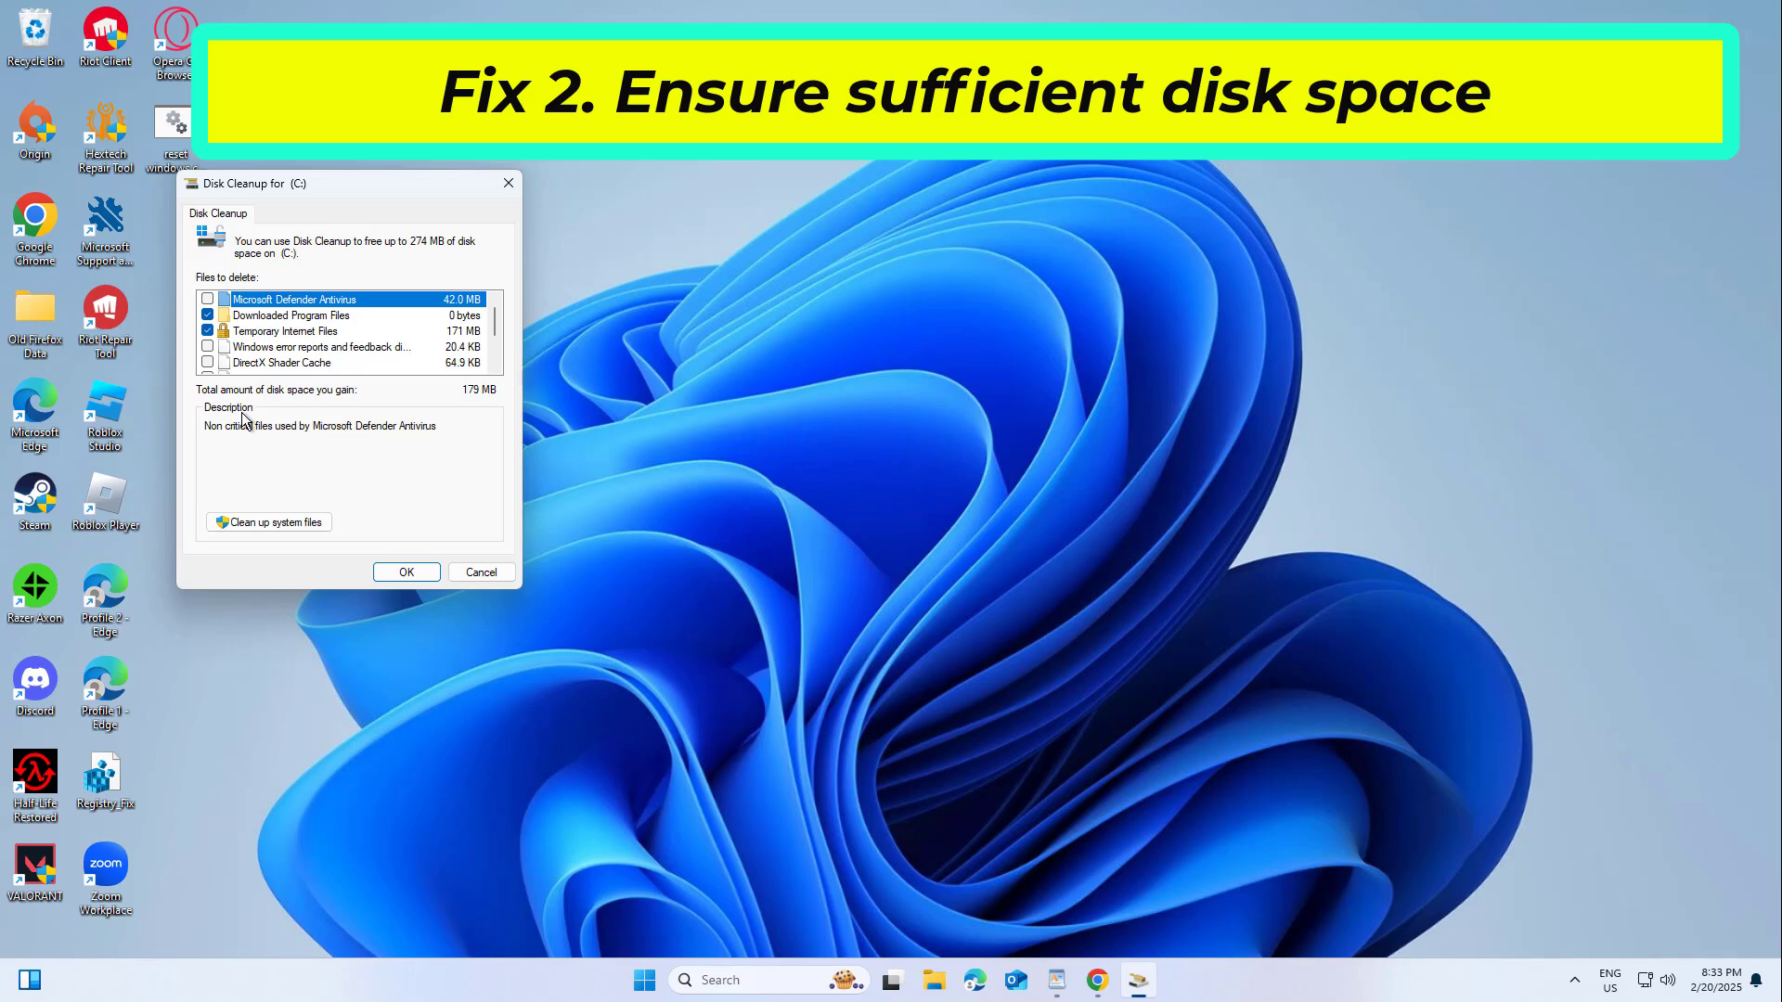
- Also mark Microsoft Defender Antivirus, Windows error reports, DirectX Shader Cache, Delivery Optimization Files, Recycle Bin and Temporary files, and permanently delete all marked files
left_click(209, 300)
left_click(207, 347)
left_click(208, 363)
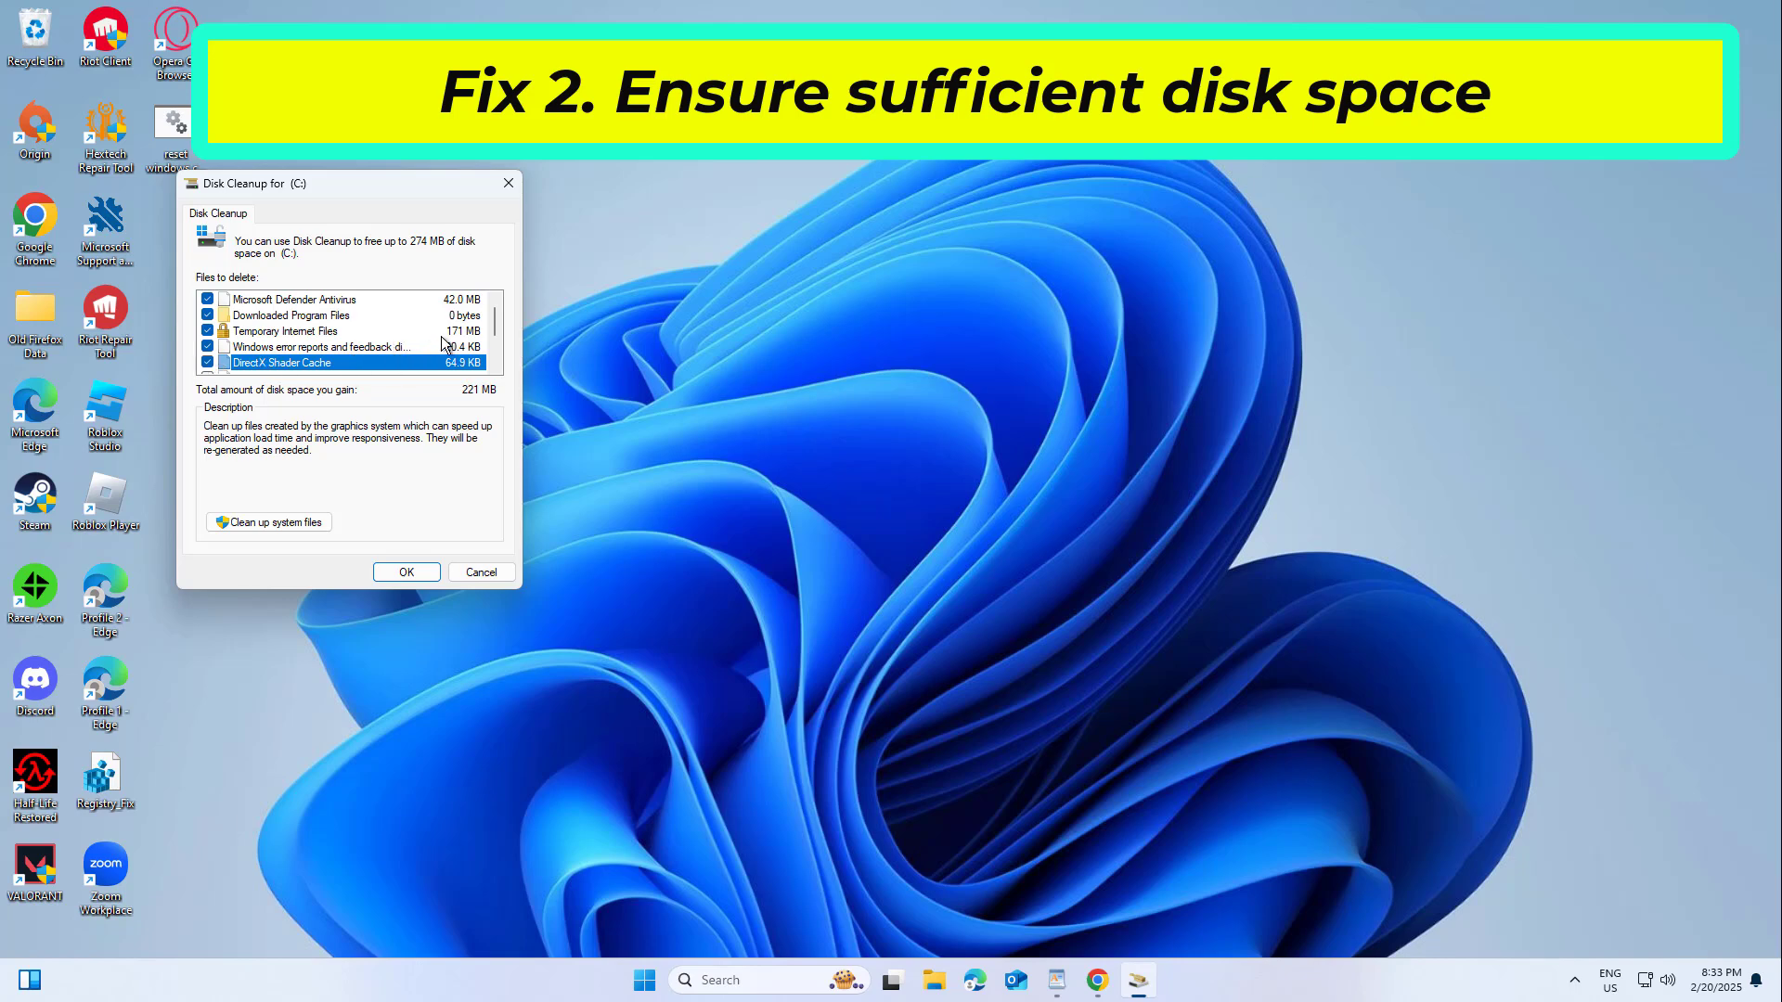
scroll(493, 344, "down", 2)
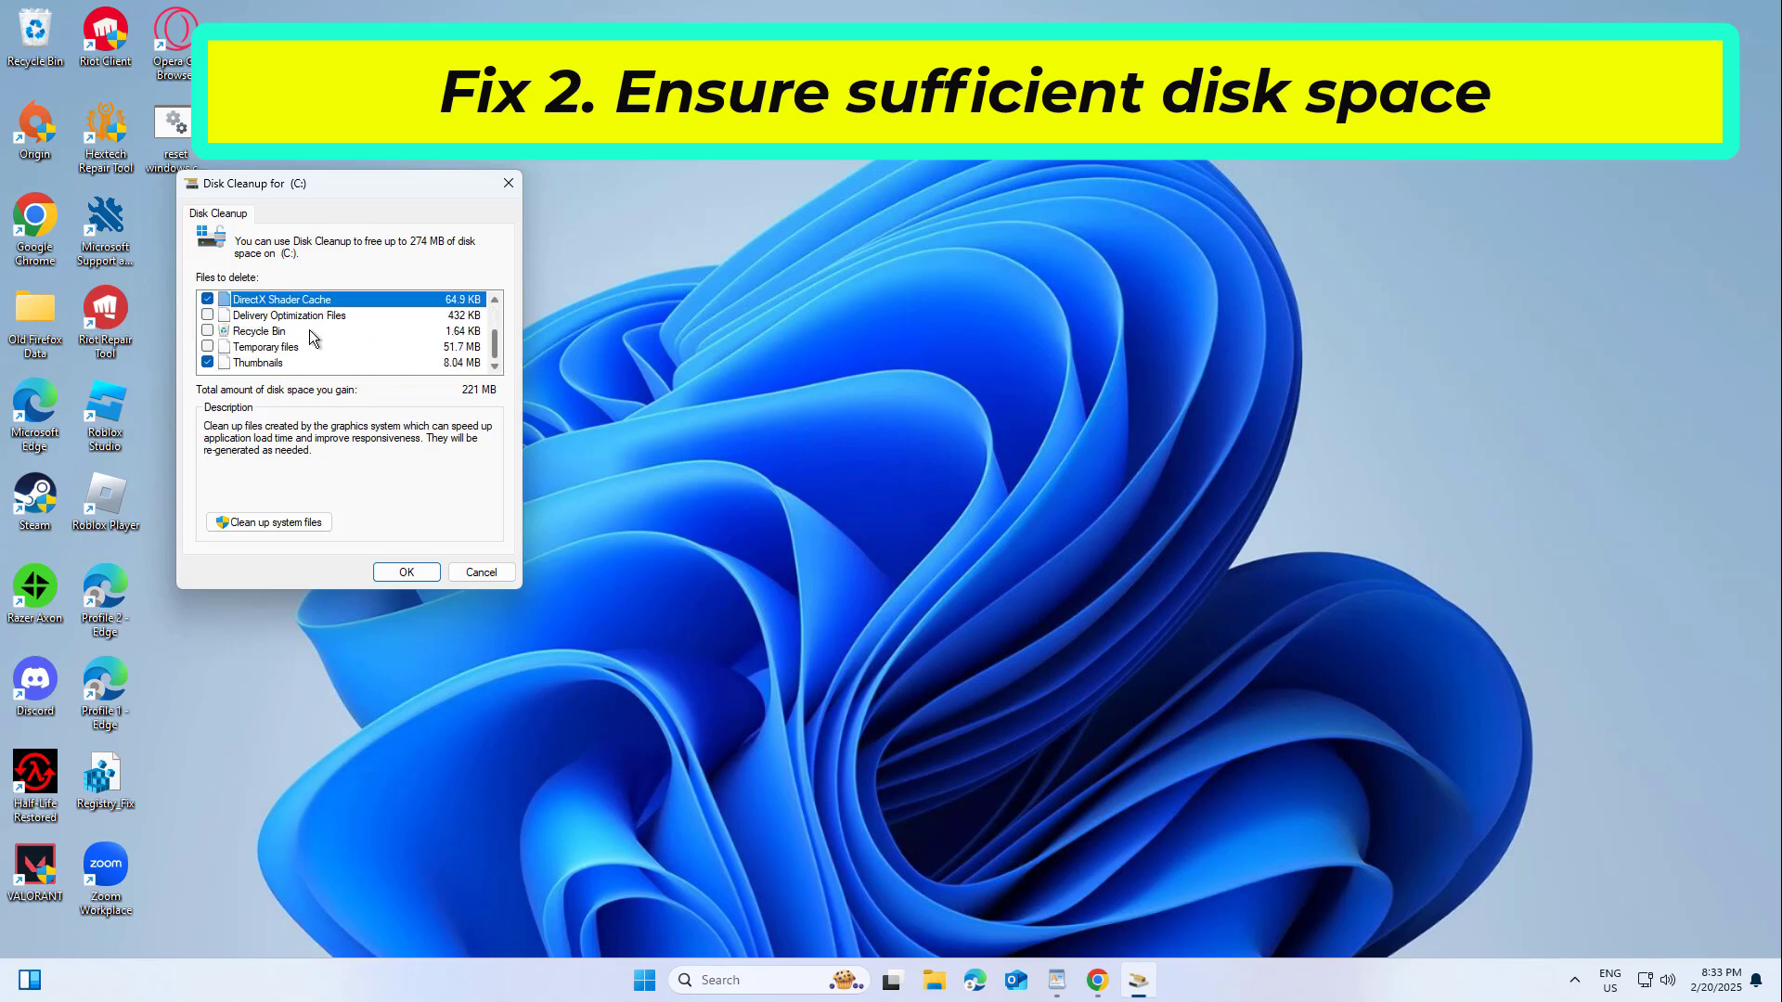
left_click(208, 315)
left_click(208, 331)
left_click(376, 348)
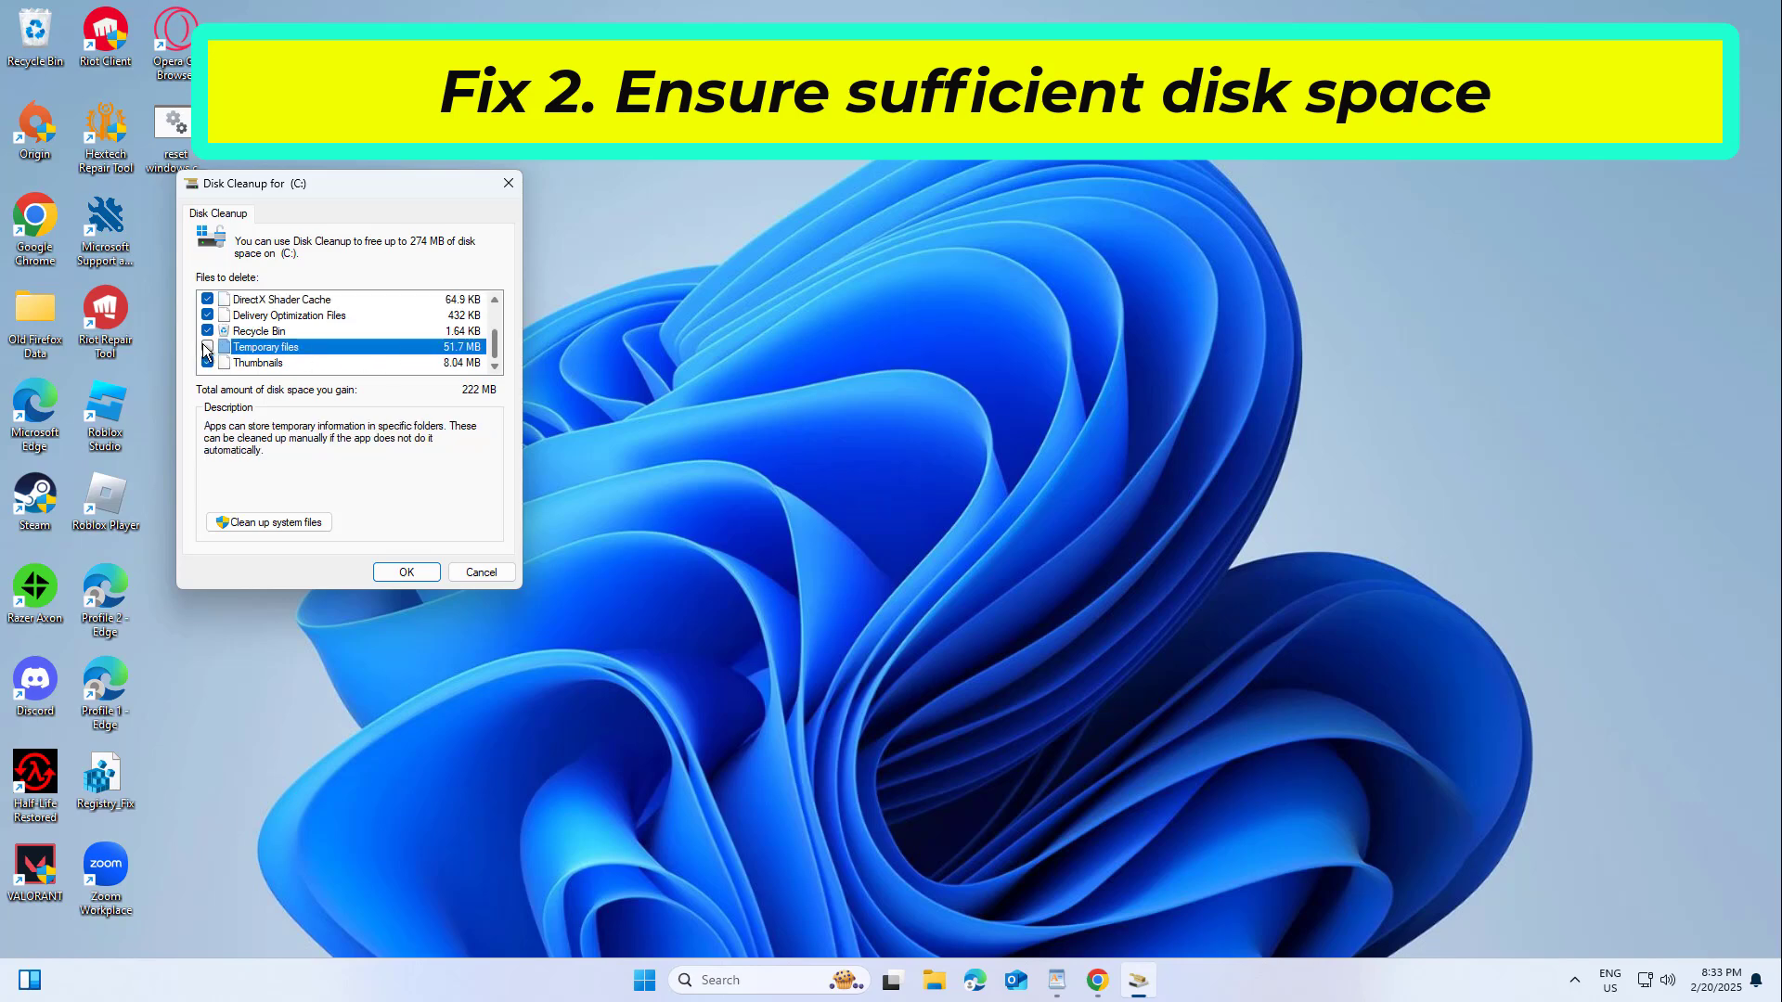
left_click(208, 347)
left_click(400, 571)
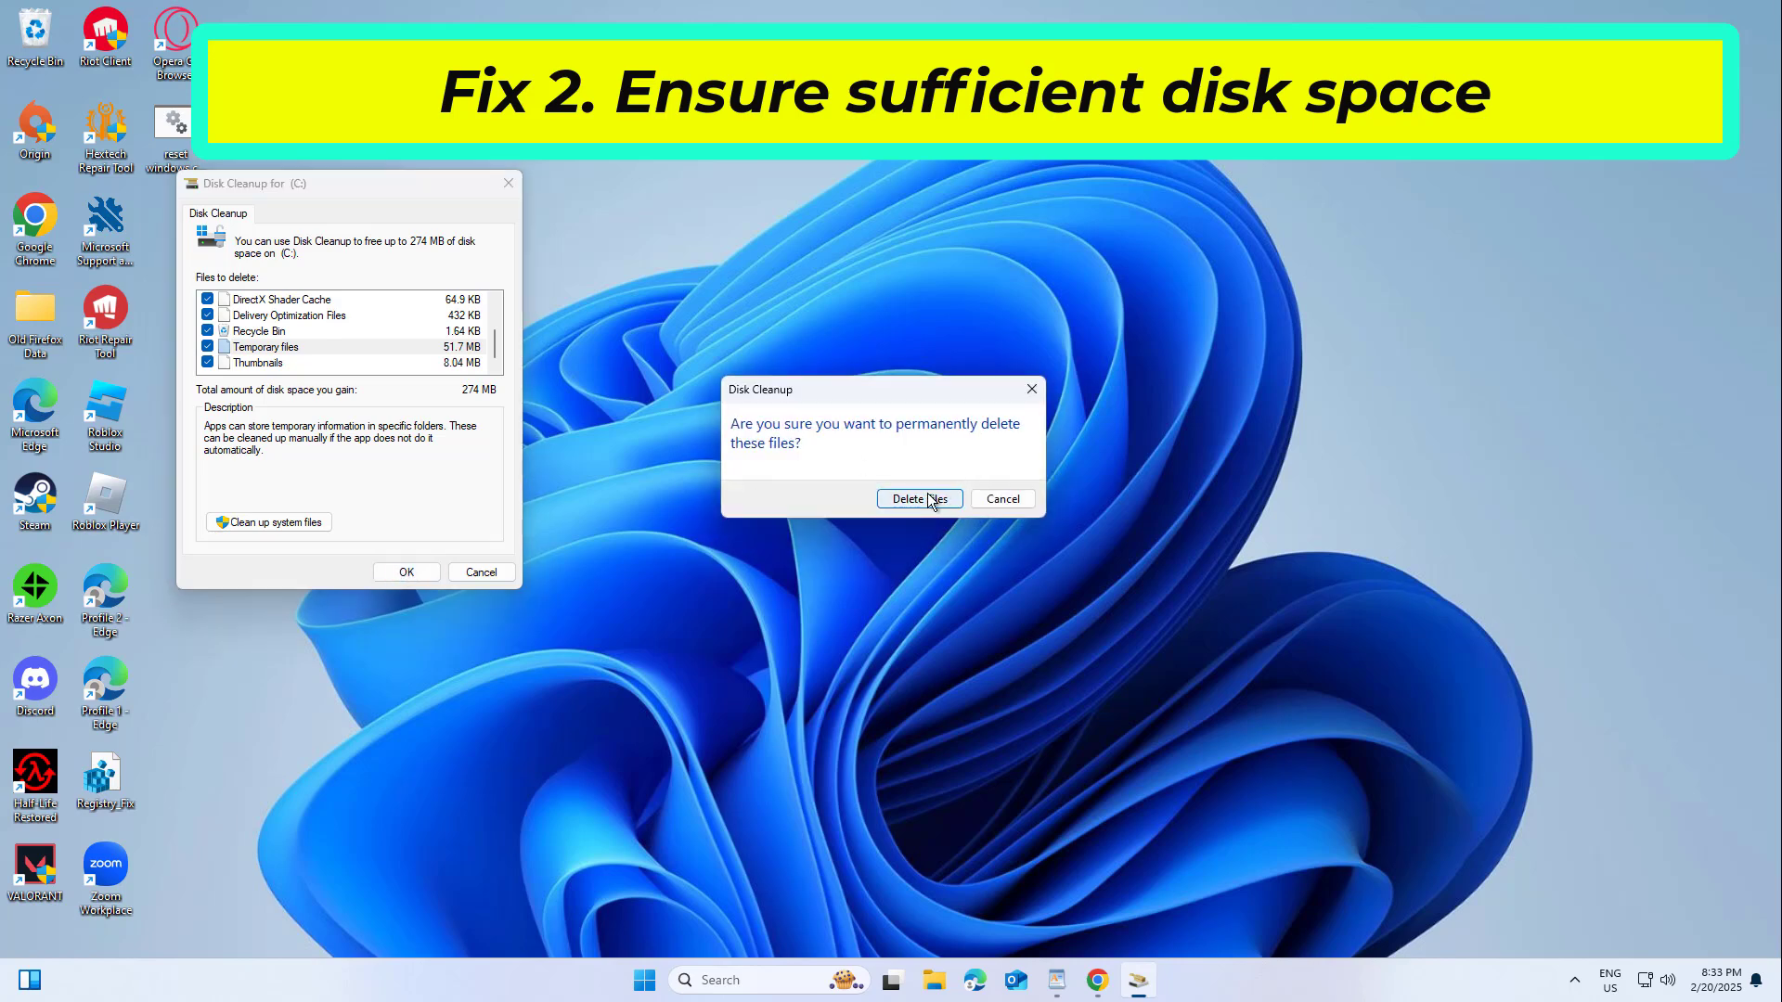
left_click(927, 493)
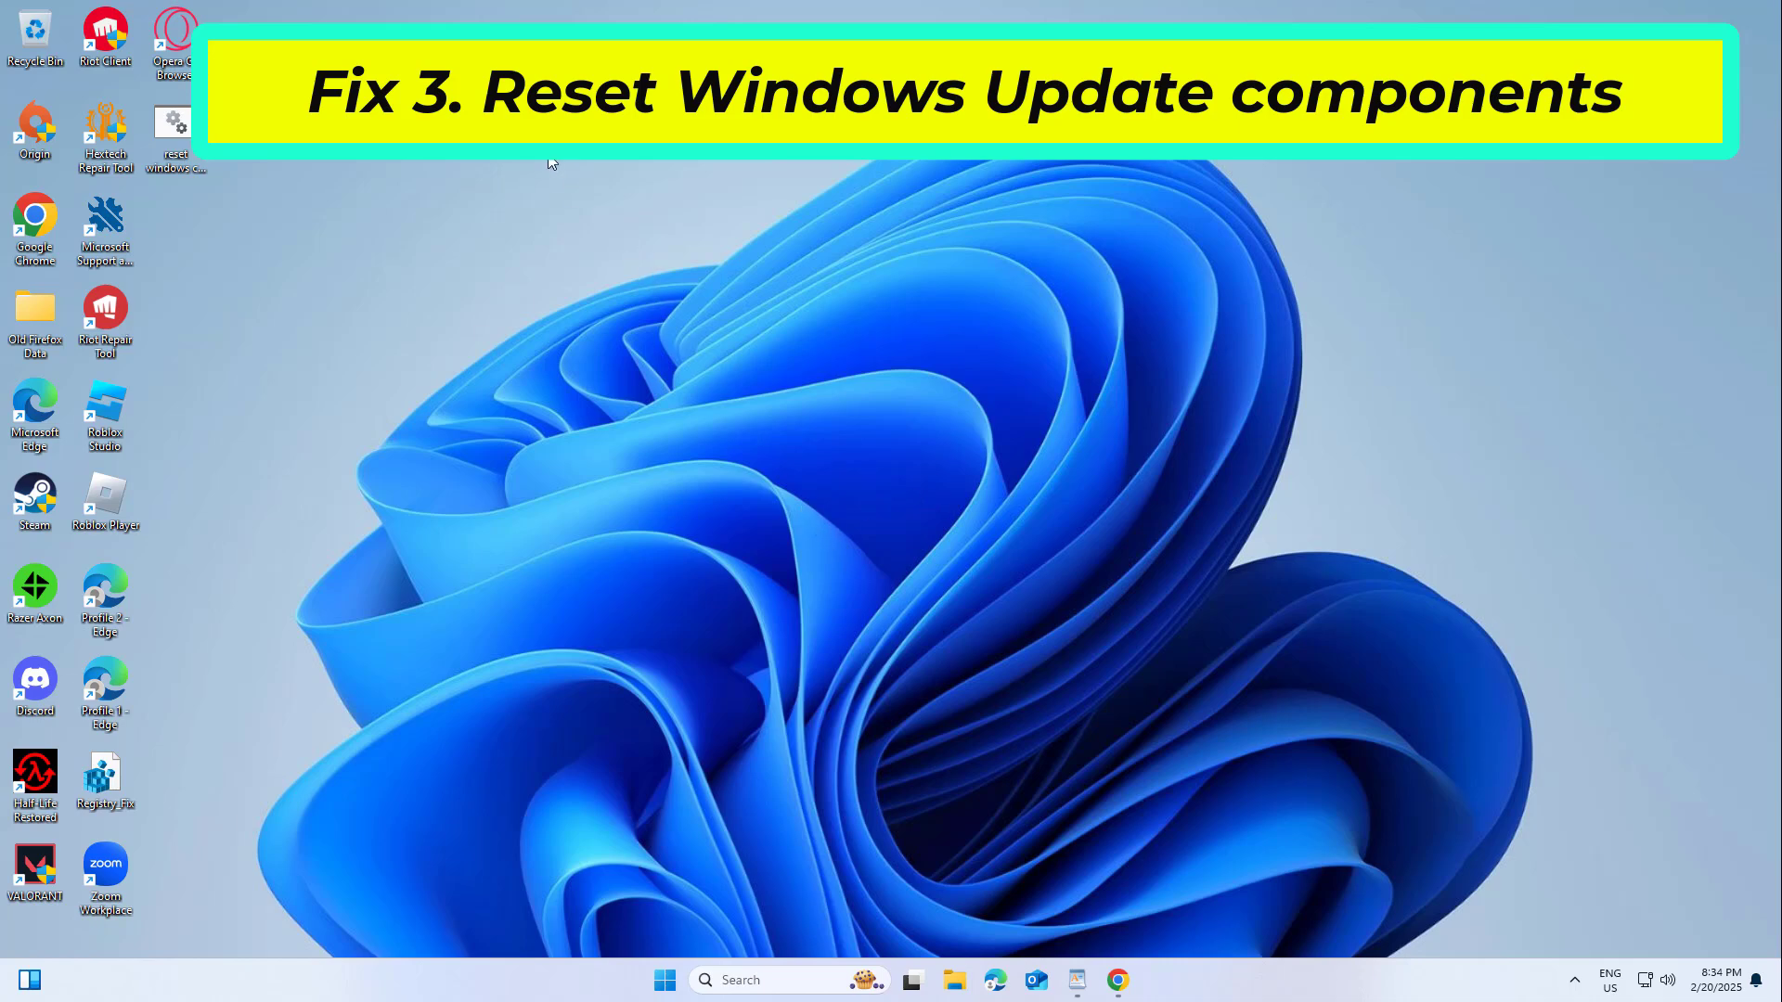
- Delete the existing reset windows components.bat from the desktop, then open Notepad and dismiss its missing-file message
key("Delete")
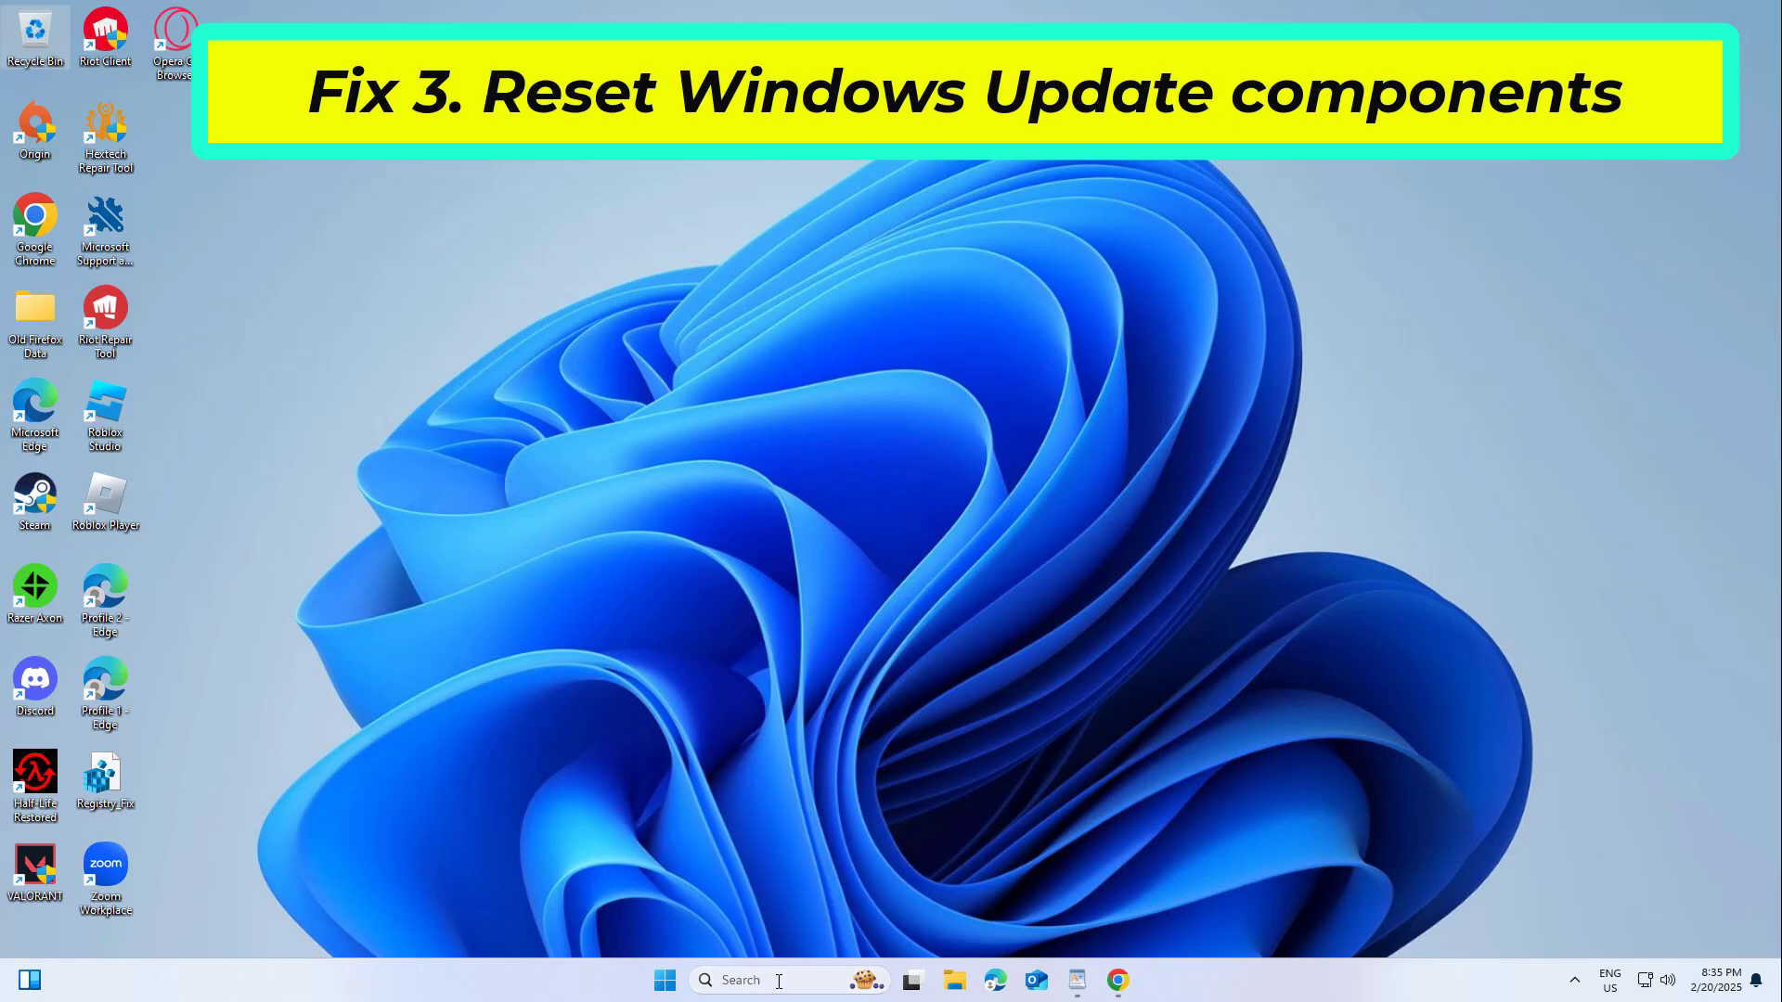
left_click(779, 981)
type("note")
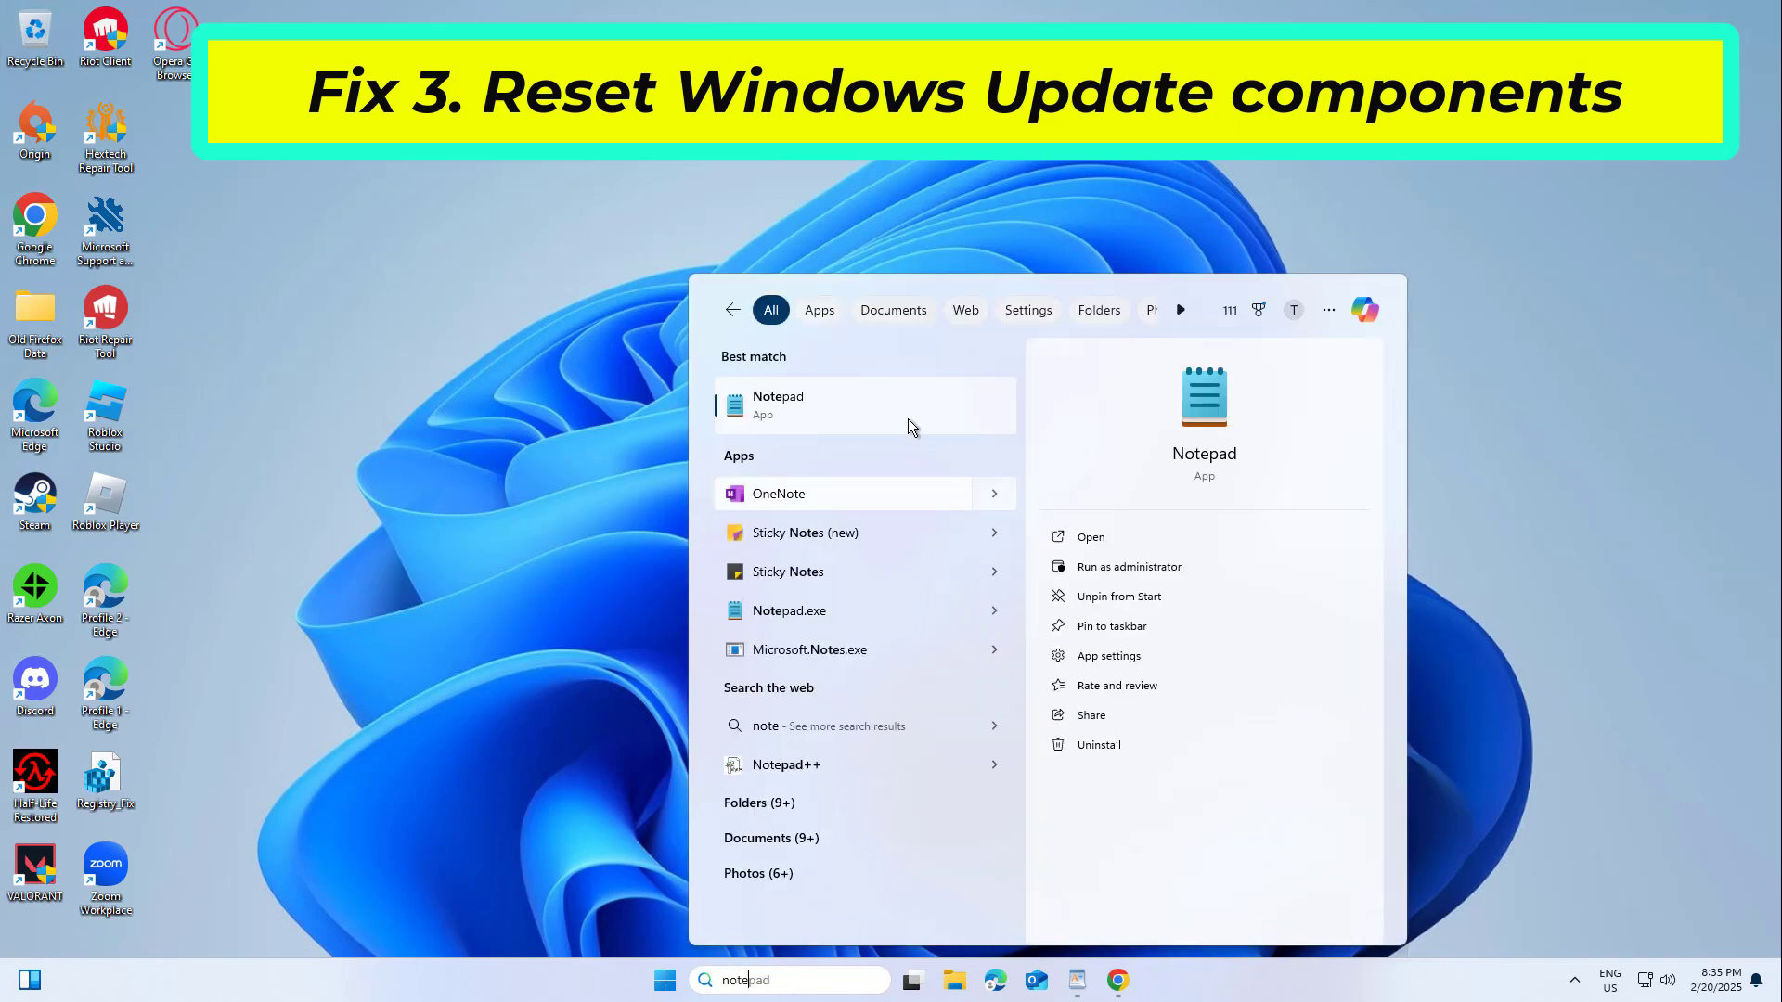
left_click(904, 409)
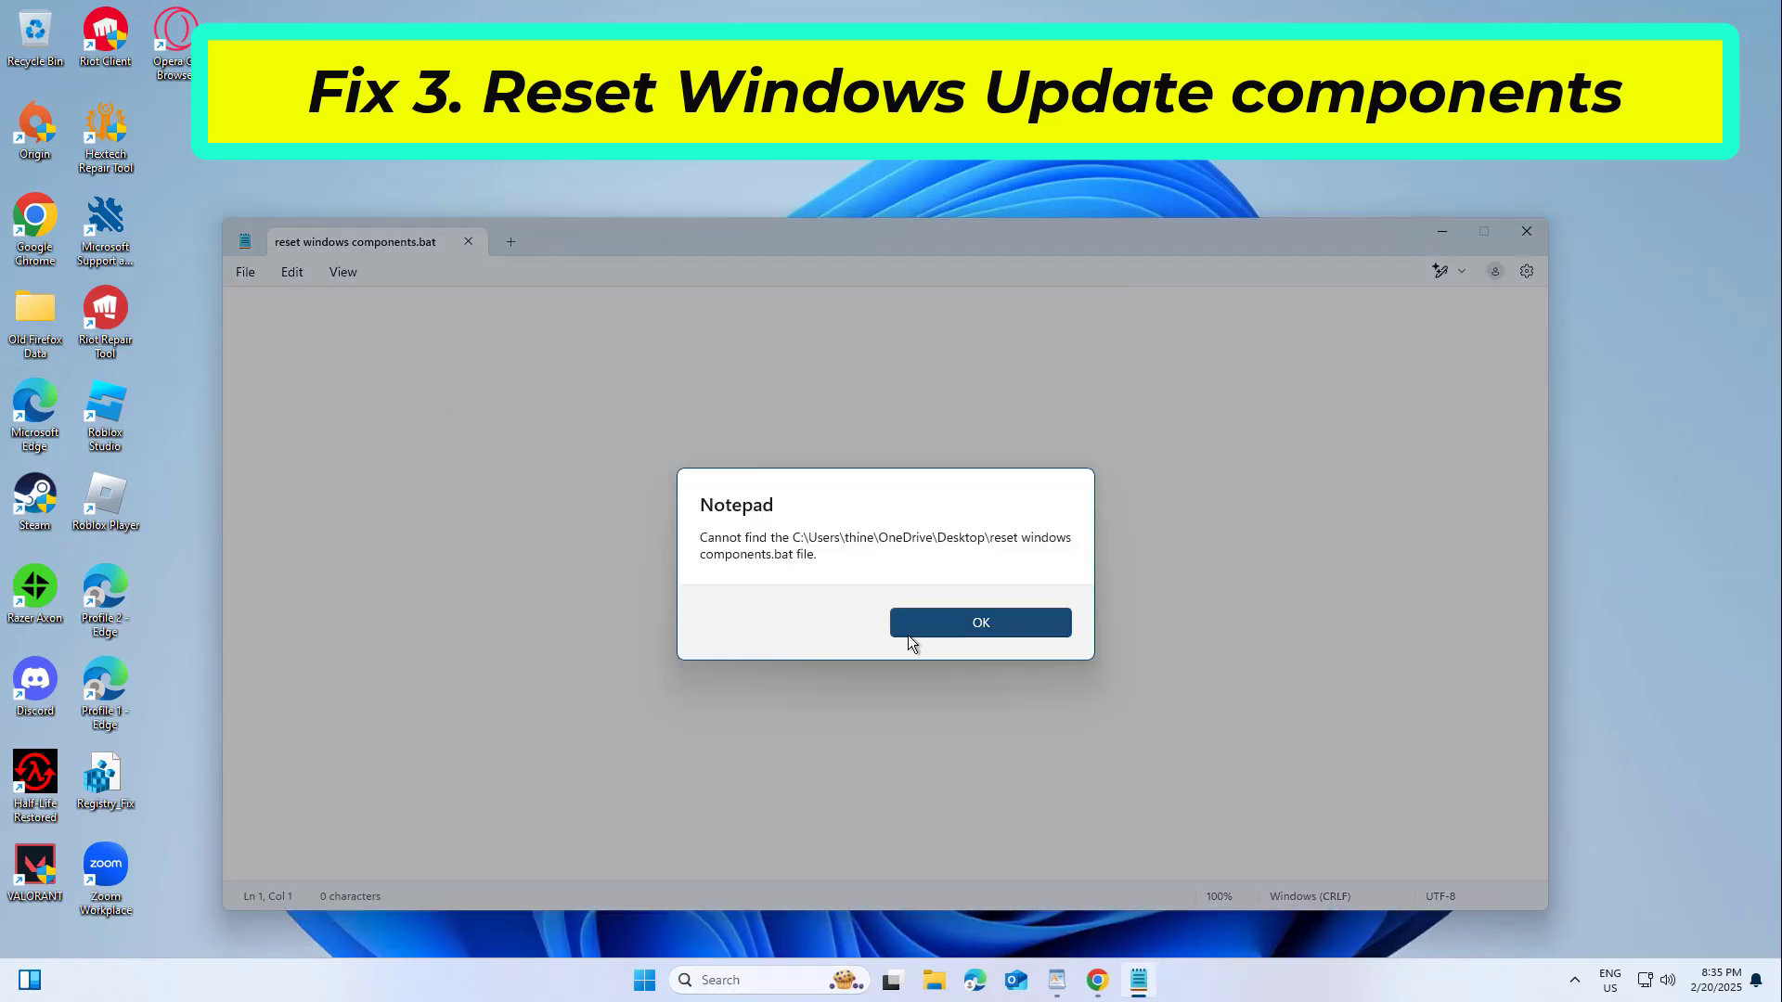
left_click(906, 635)
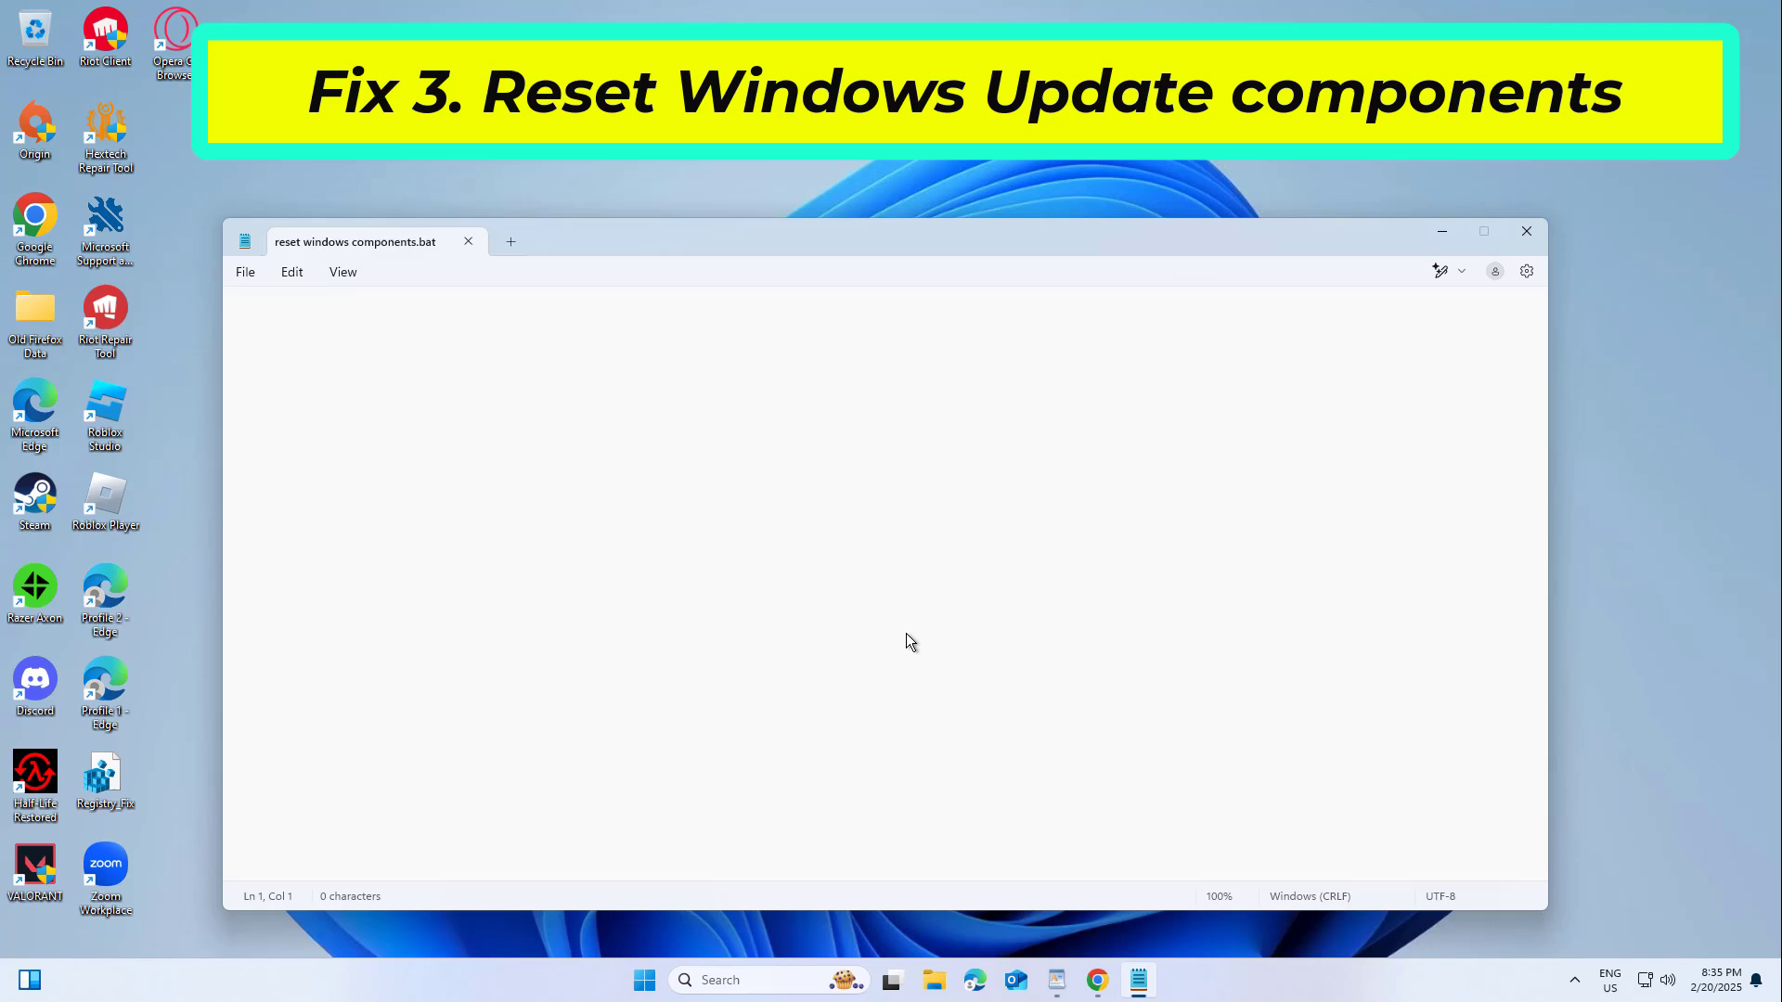
- Paste the Windows Update reset script, from net stop bits to net start cryptsvc, into a blank Notepad document
right_click(315, 340)
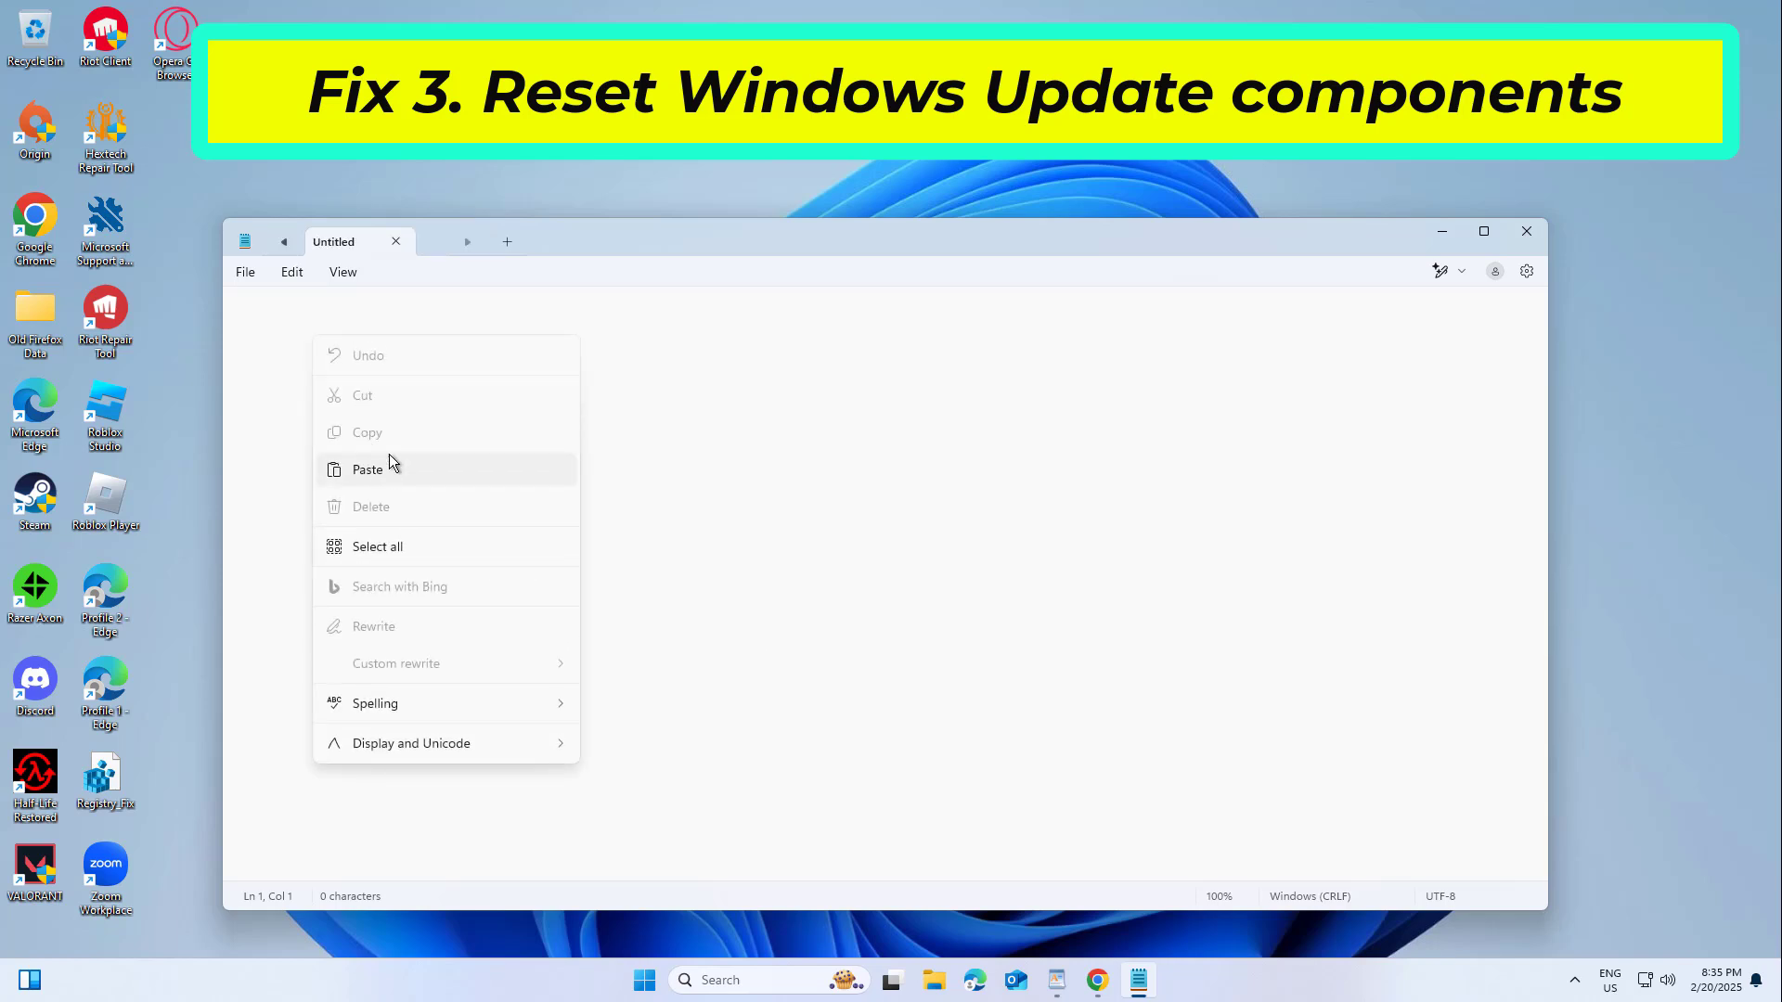
left_click(617, 460)
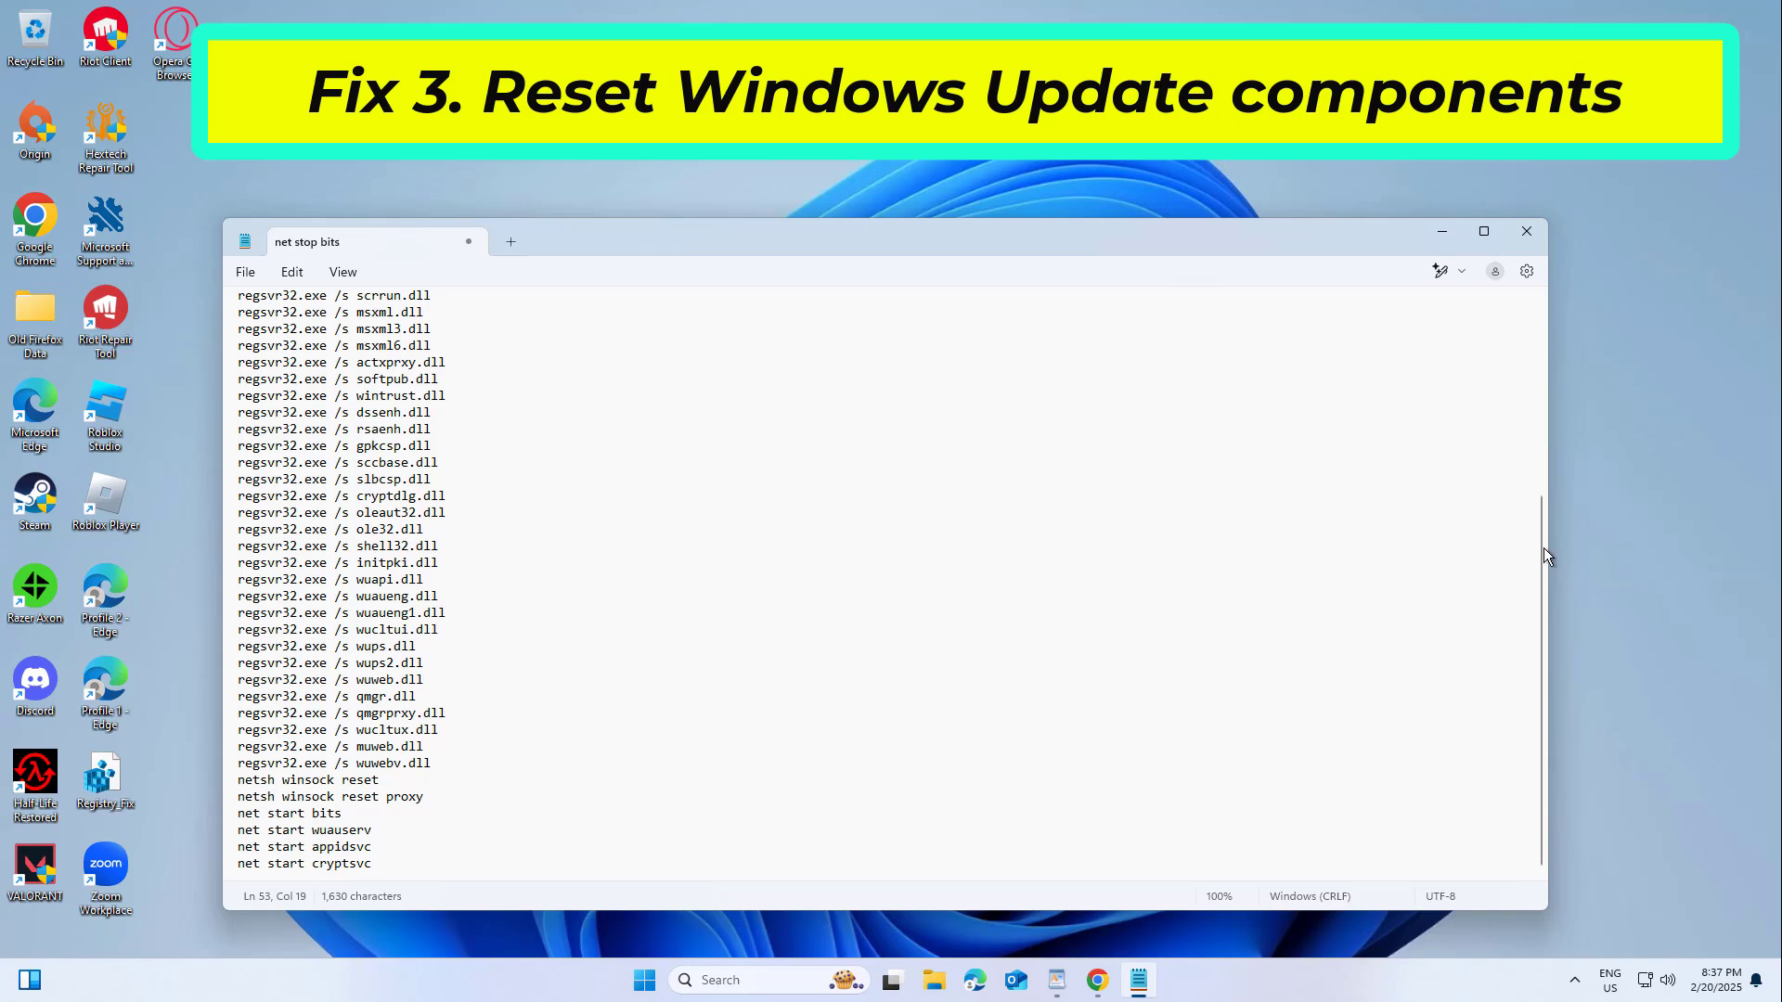
left_click_drag(1541, 544, 1372, 343)
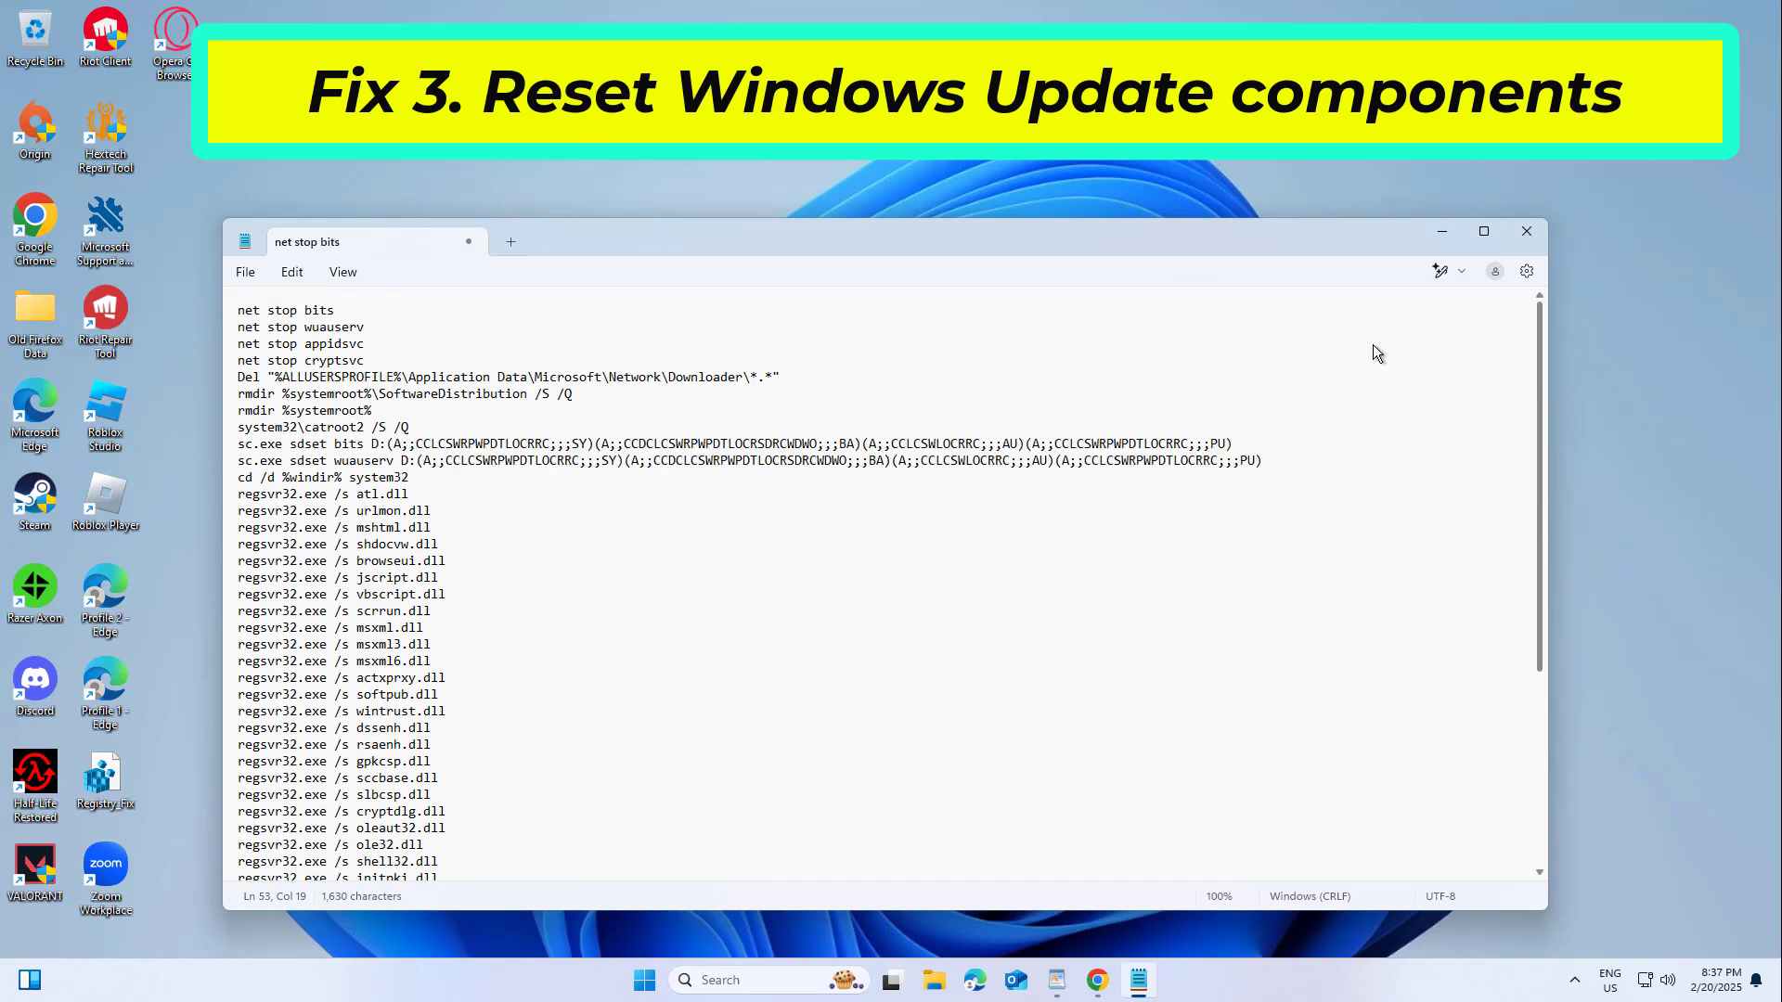
- Save the script to the Desktop as "reset windows components.bat" with the file type All files
left_click(245, 272)
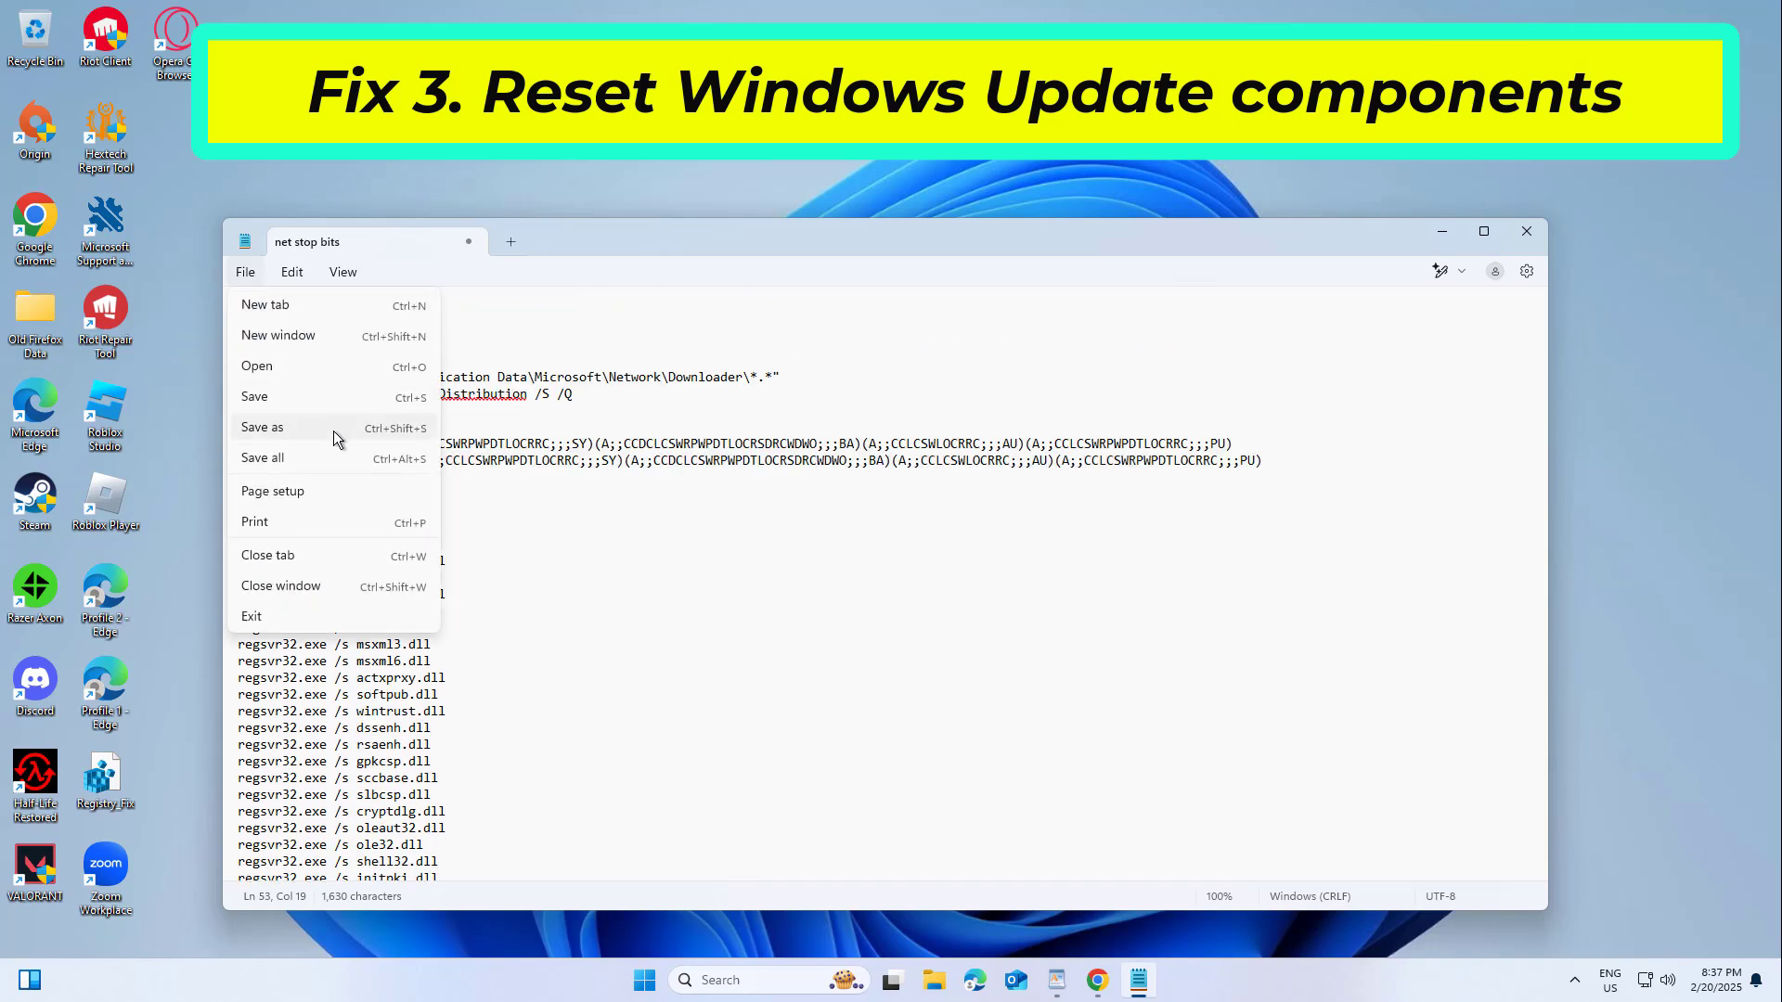
left_click(332, 429)
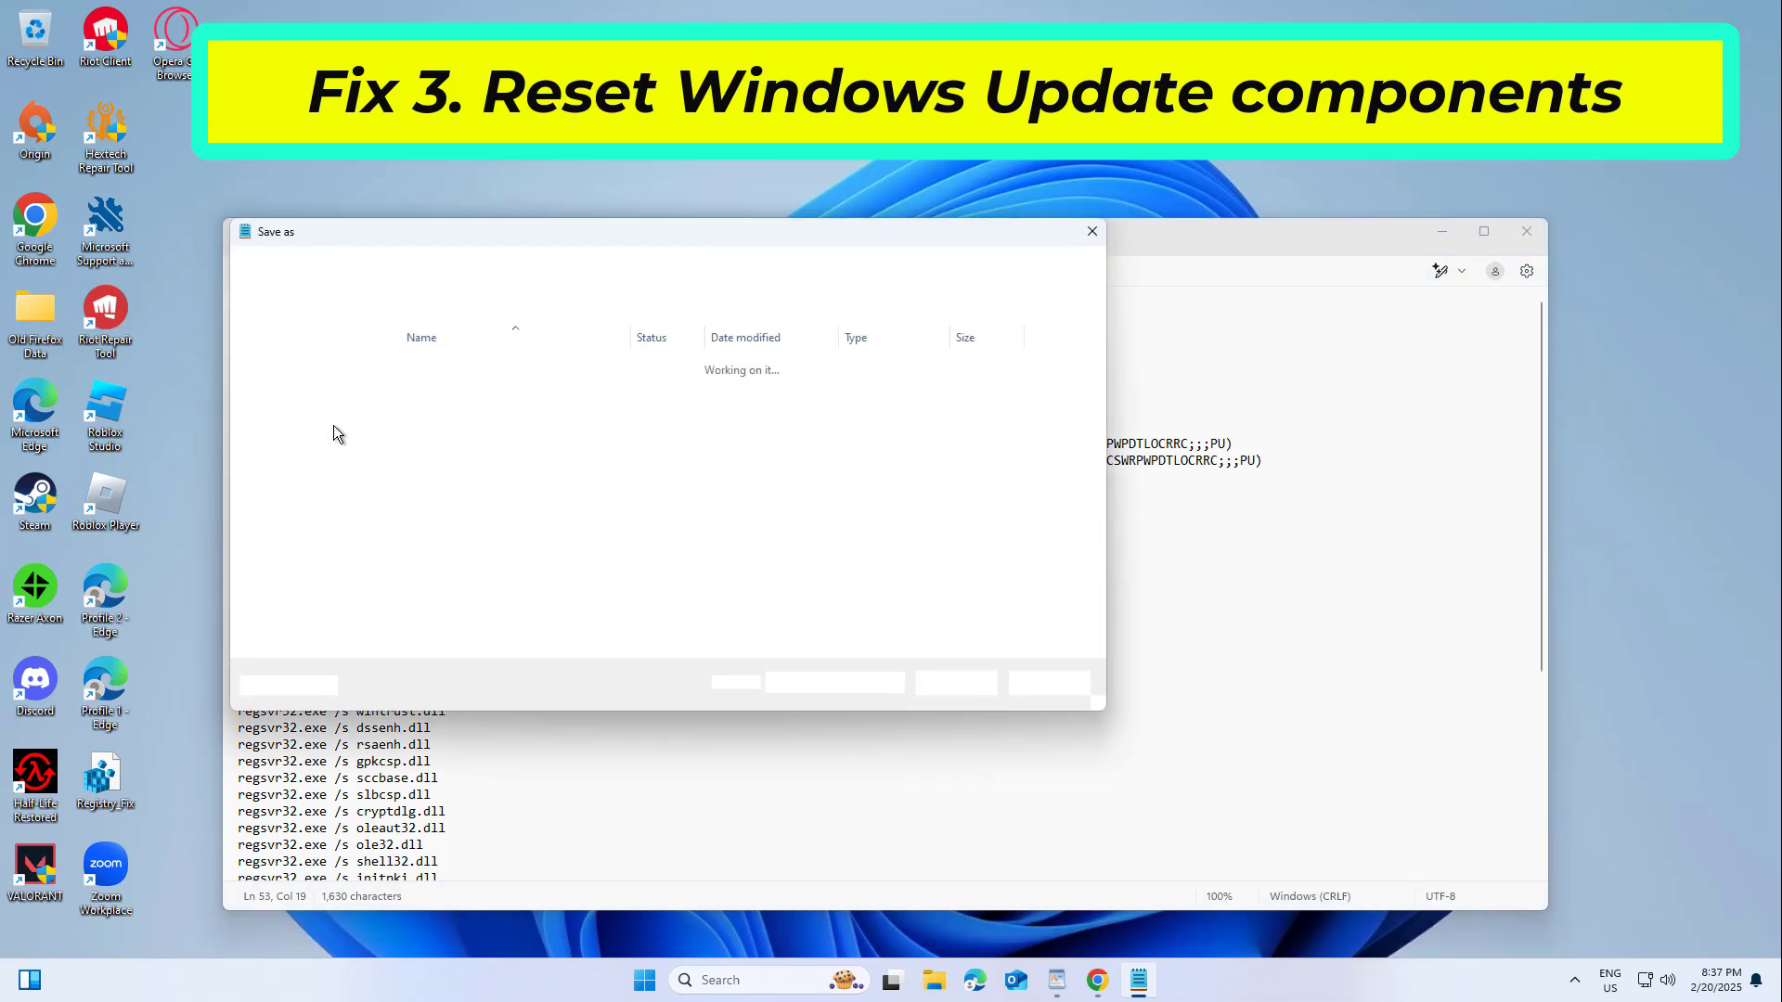
left_click(340, 499)
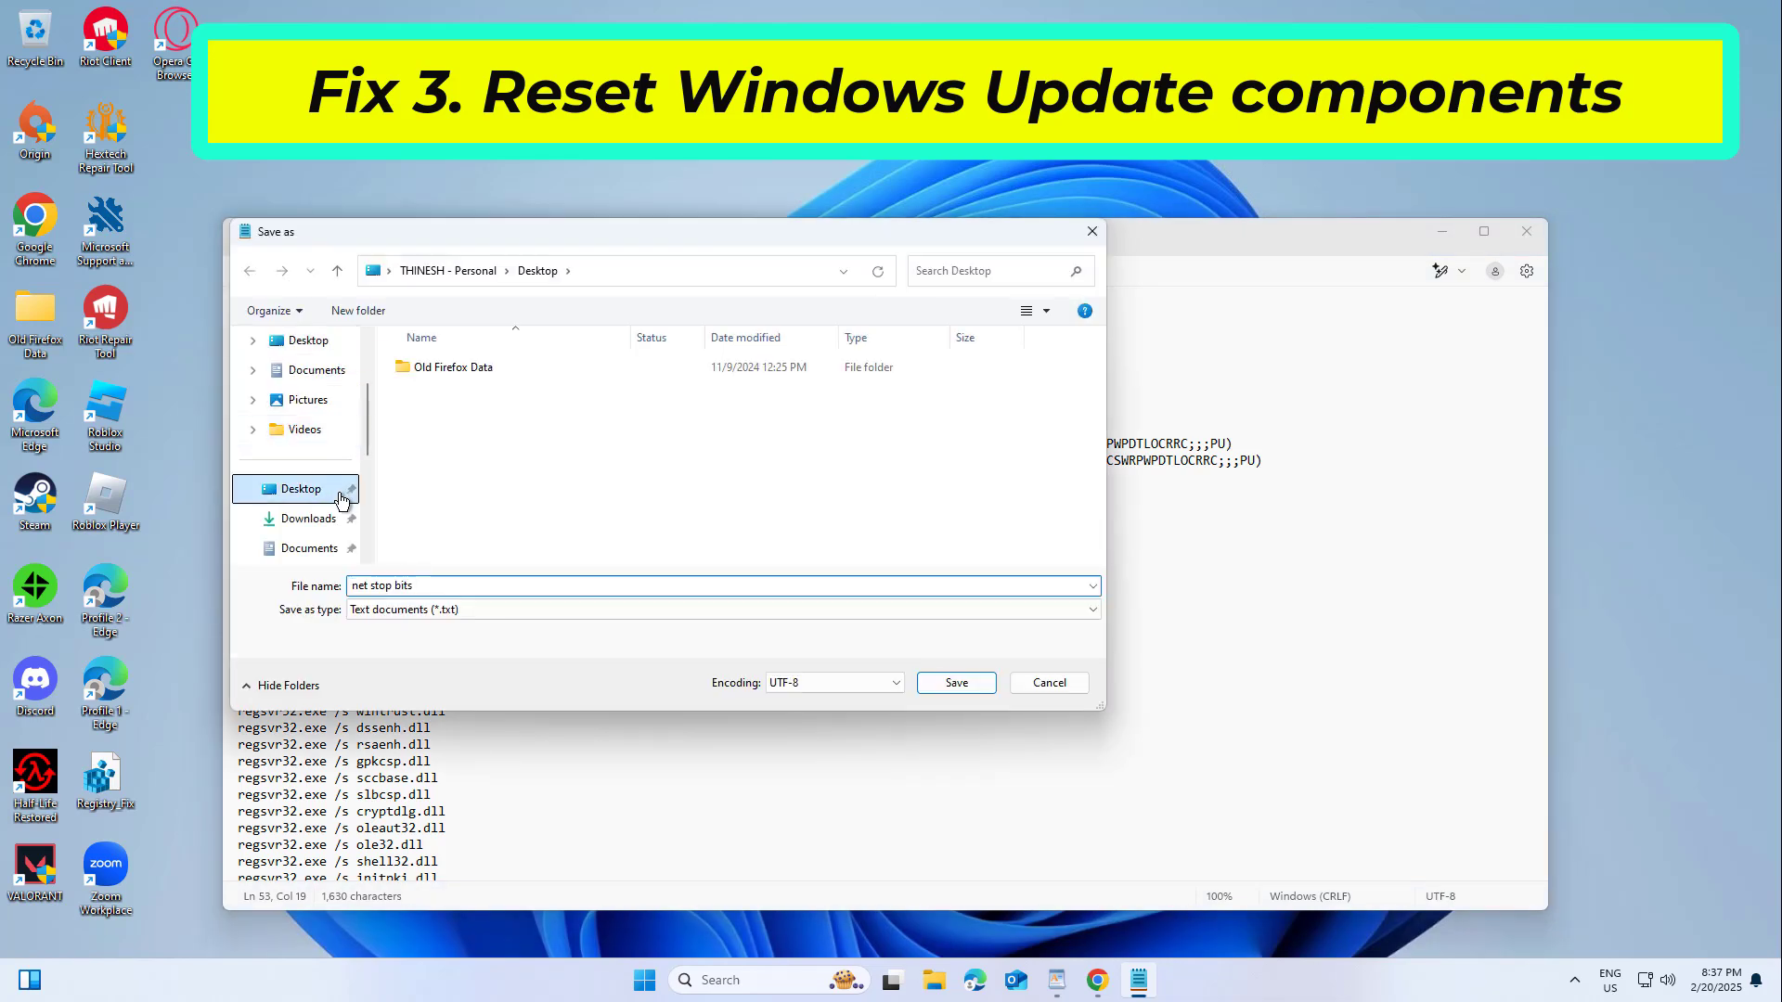
left_click(436, 583)
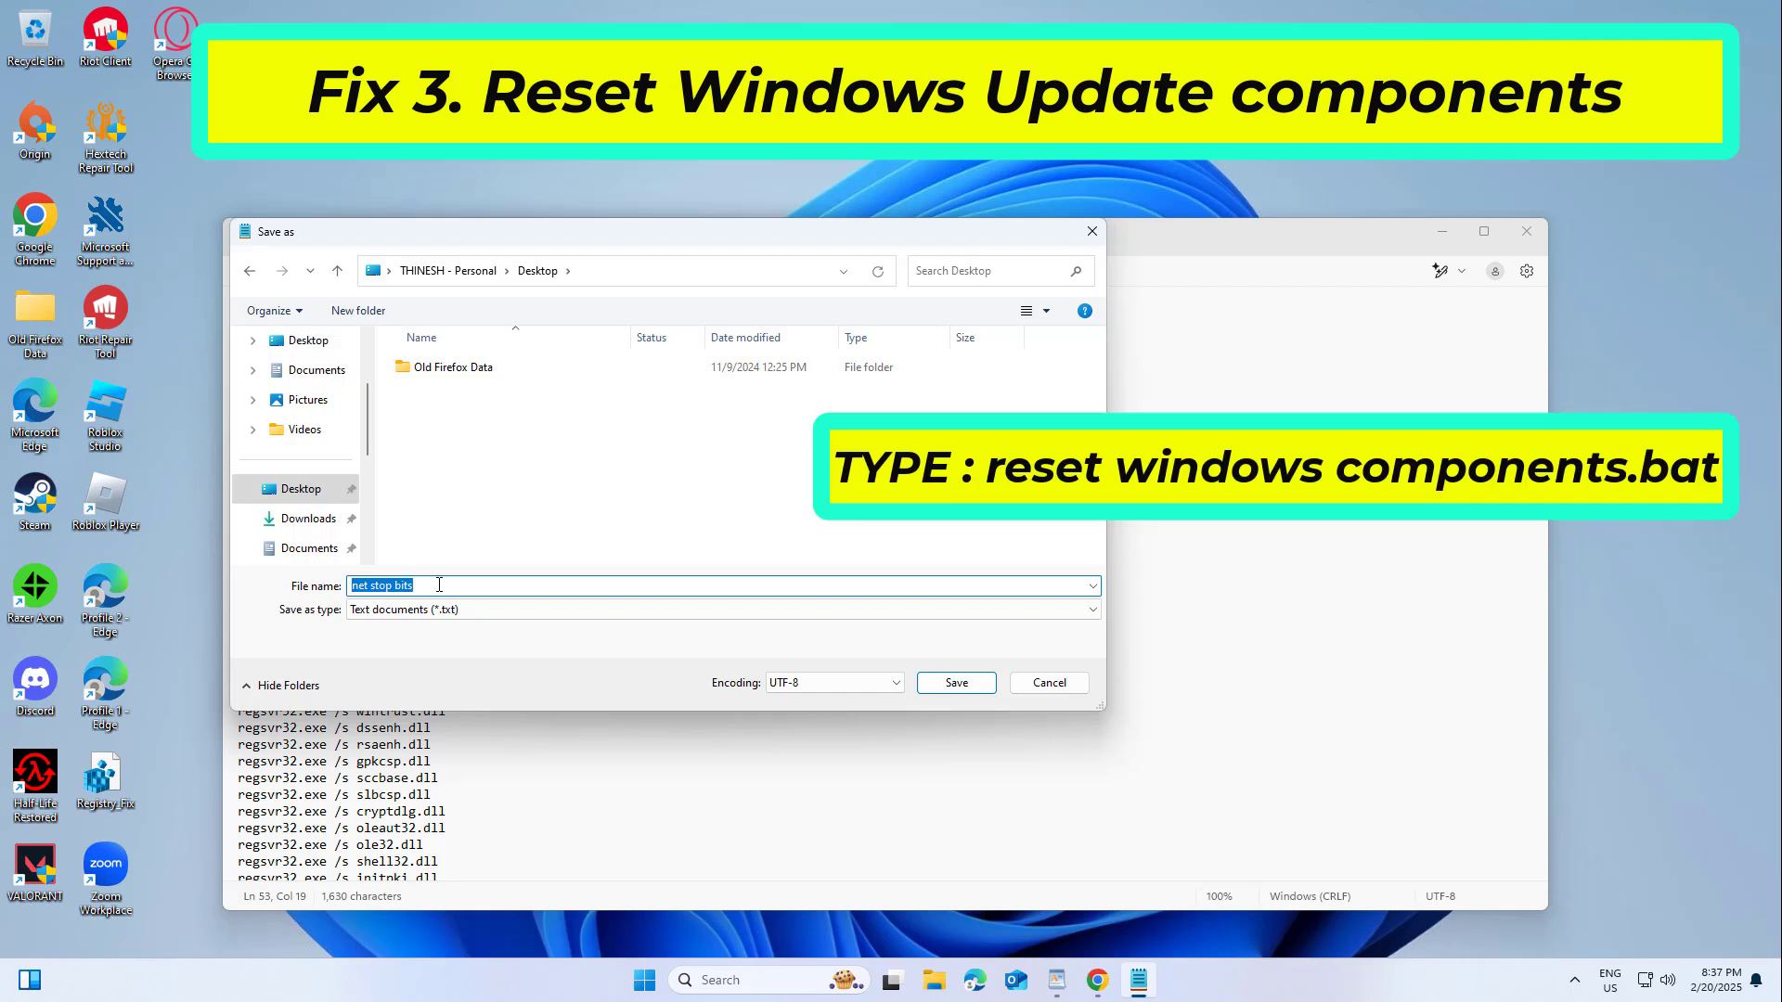
type("res")
type("ponents.bat")
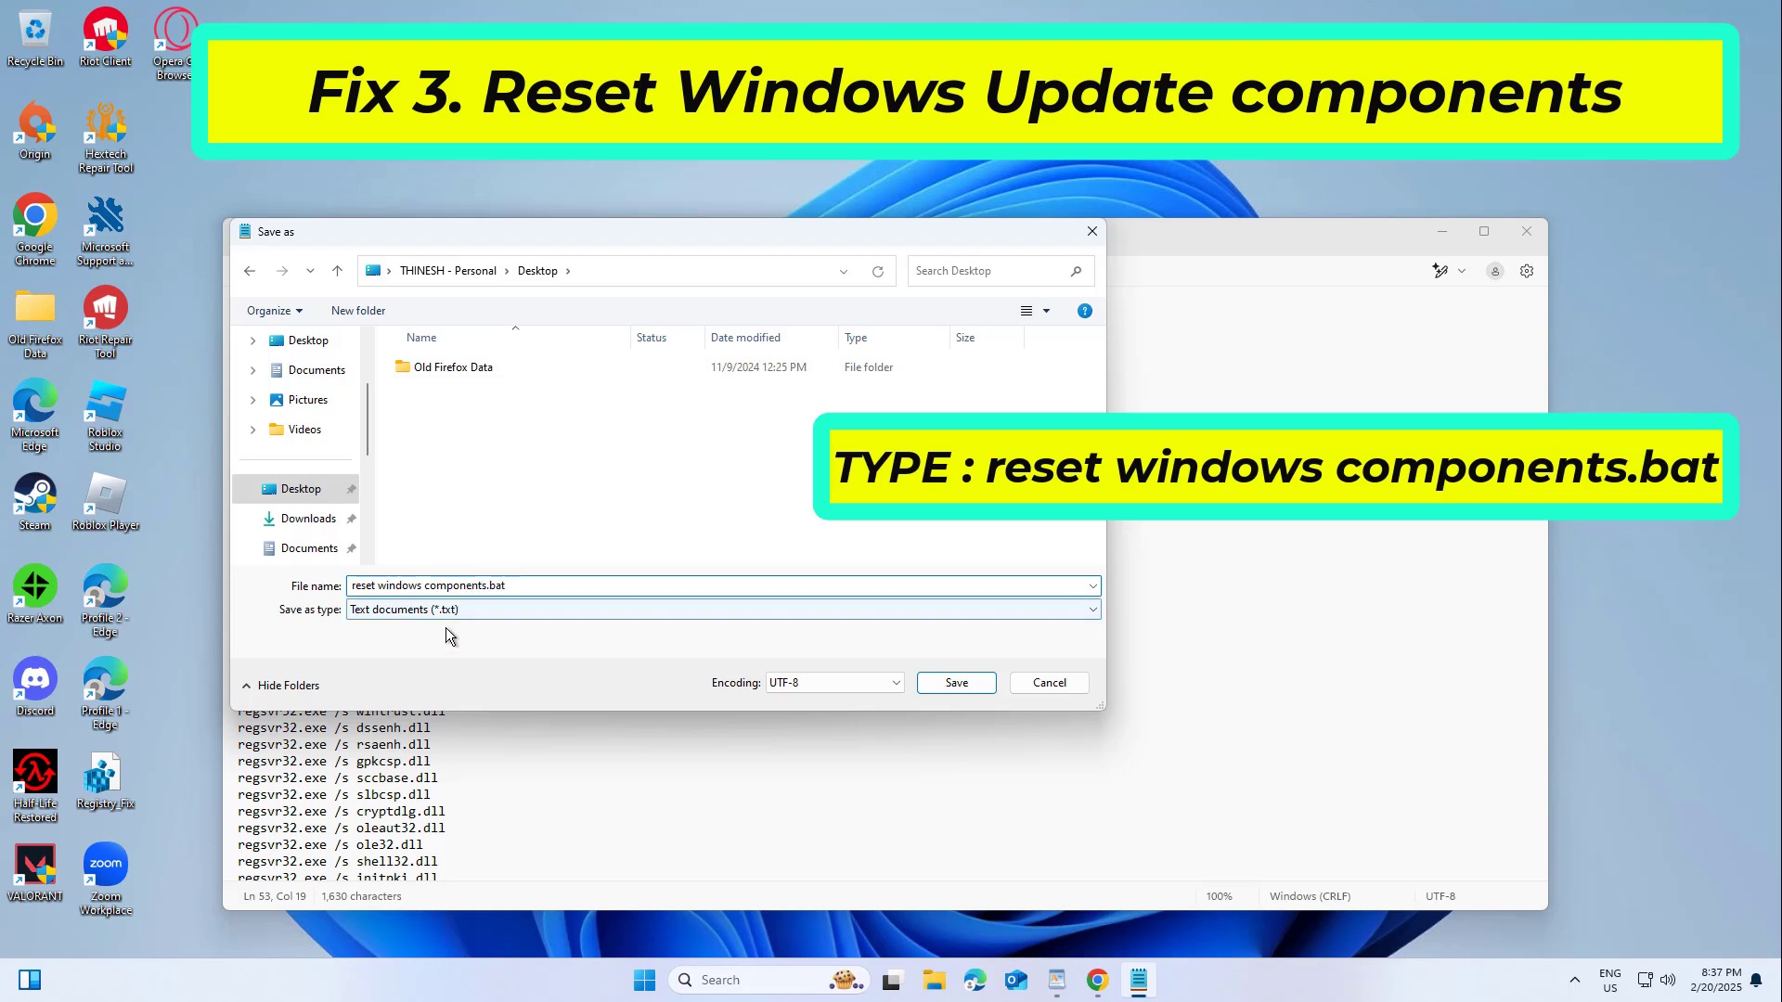
left_click(455, 609)
left_click(455, 642)
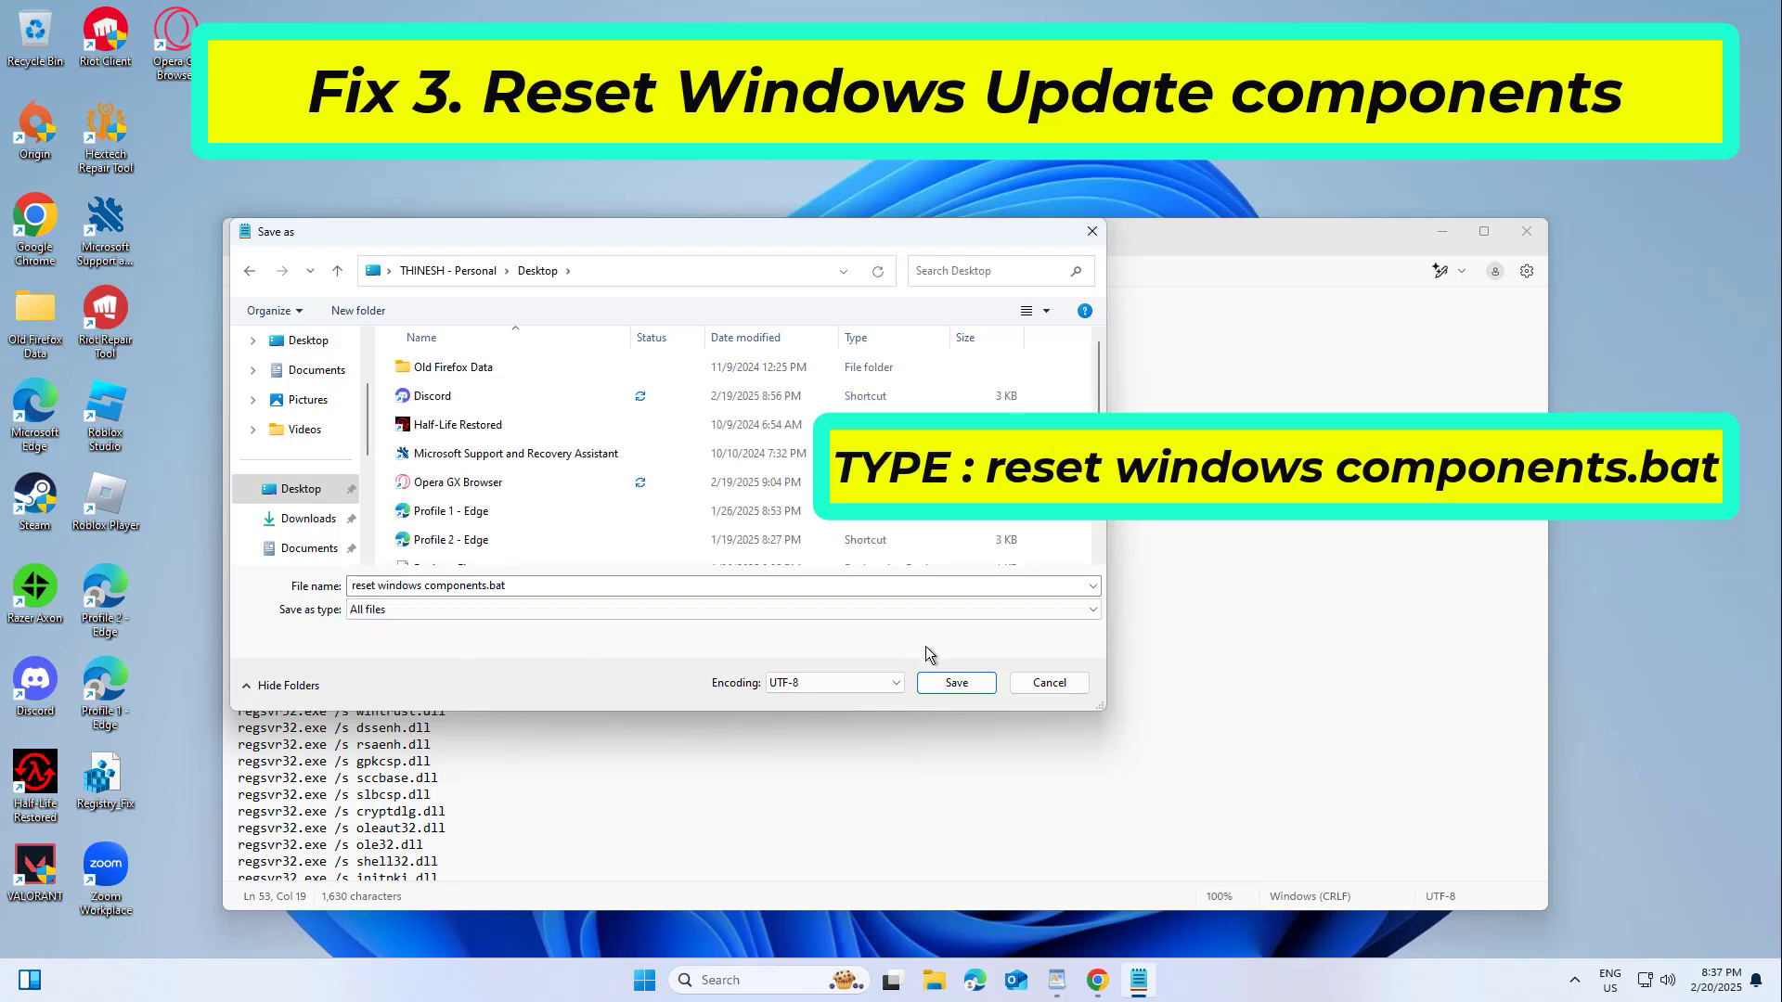
left_click(956, 683)
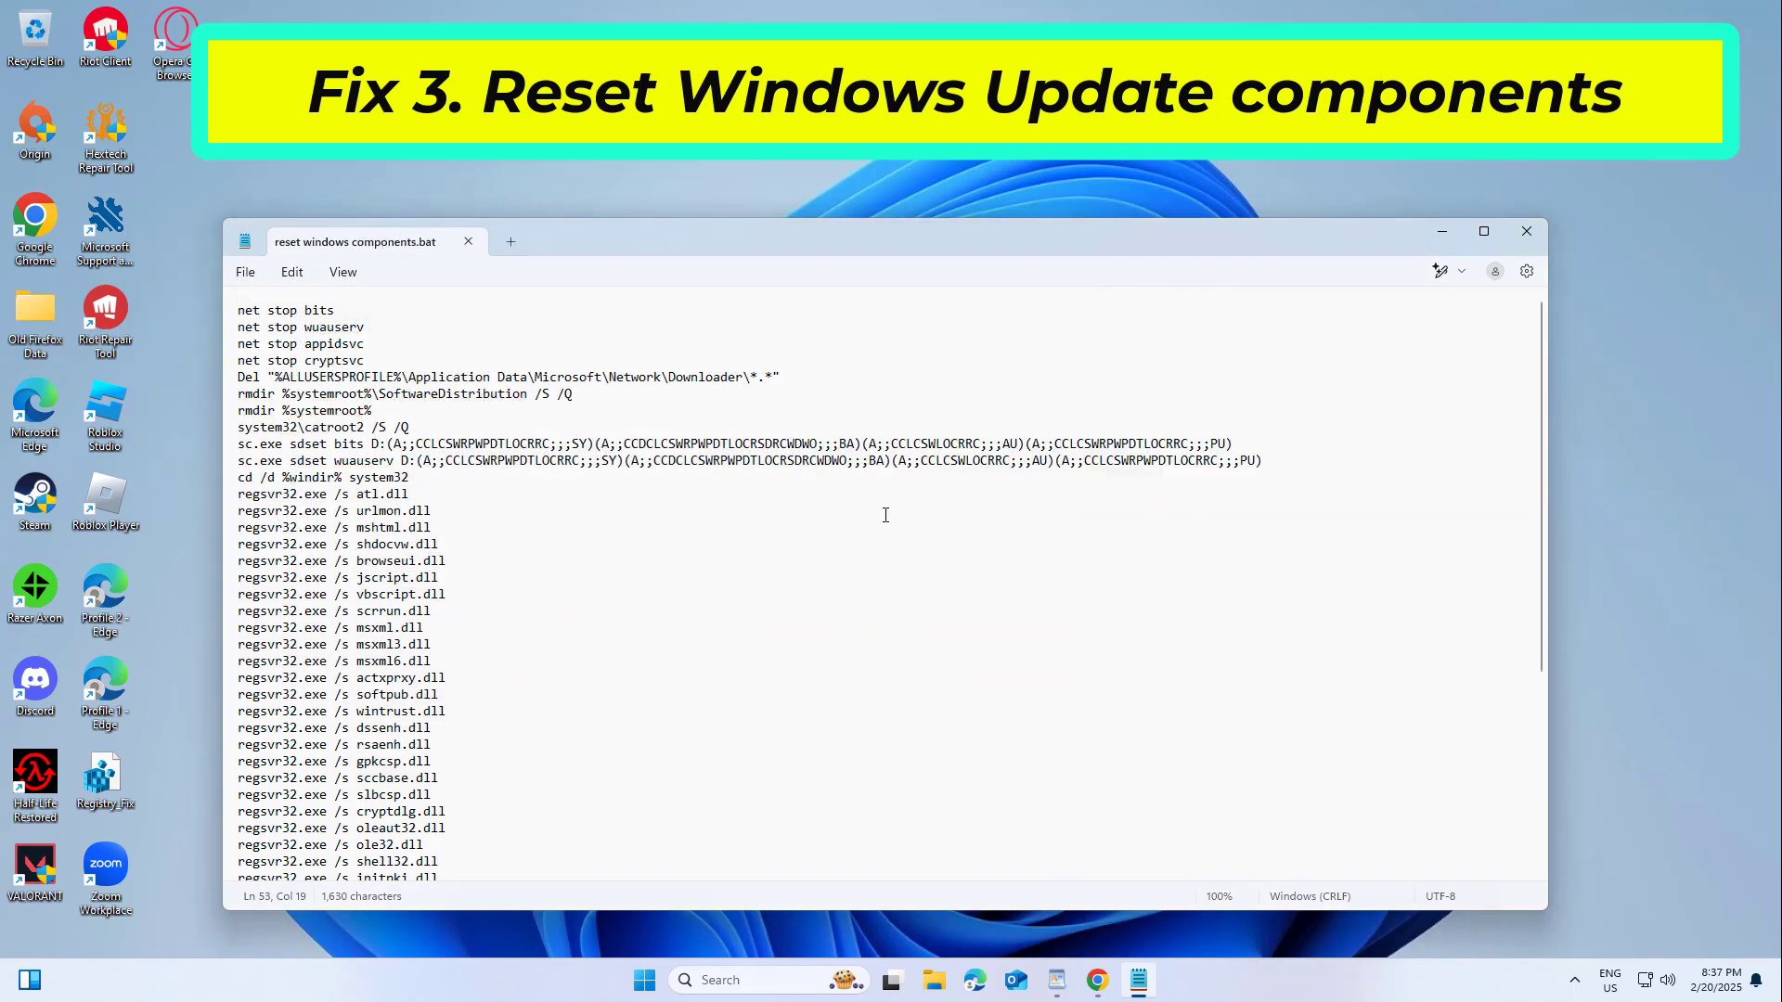
- Refresh the desktop, run reset windows components.bat as administrator with its permission and deletion prompts accepted, and close Notepad
right_click(775, 160)
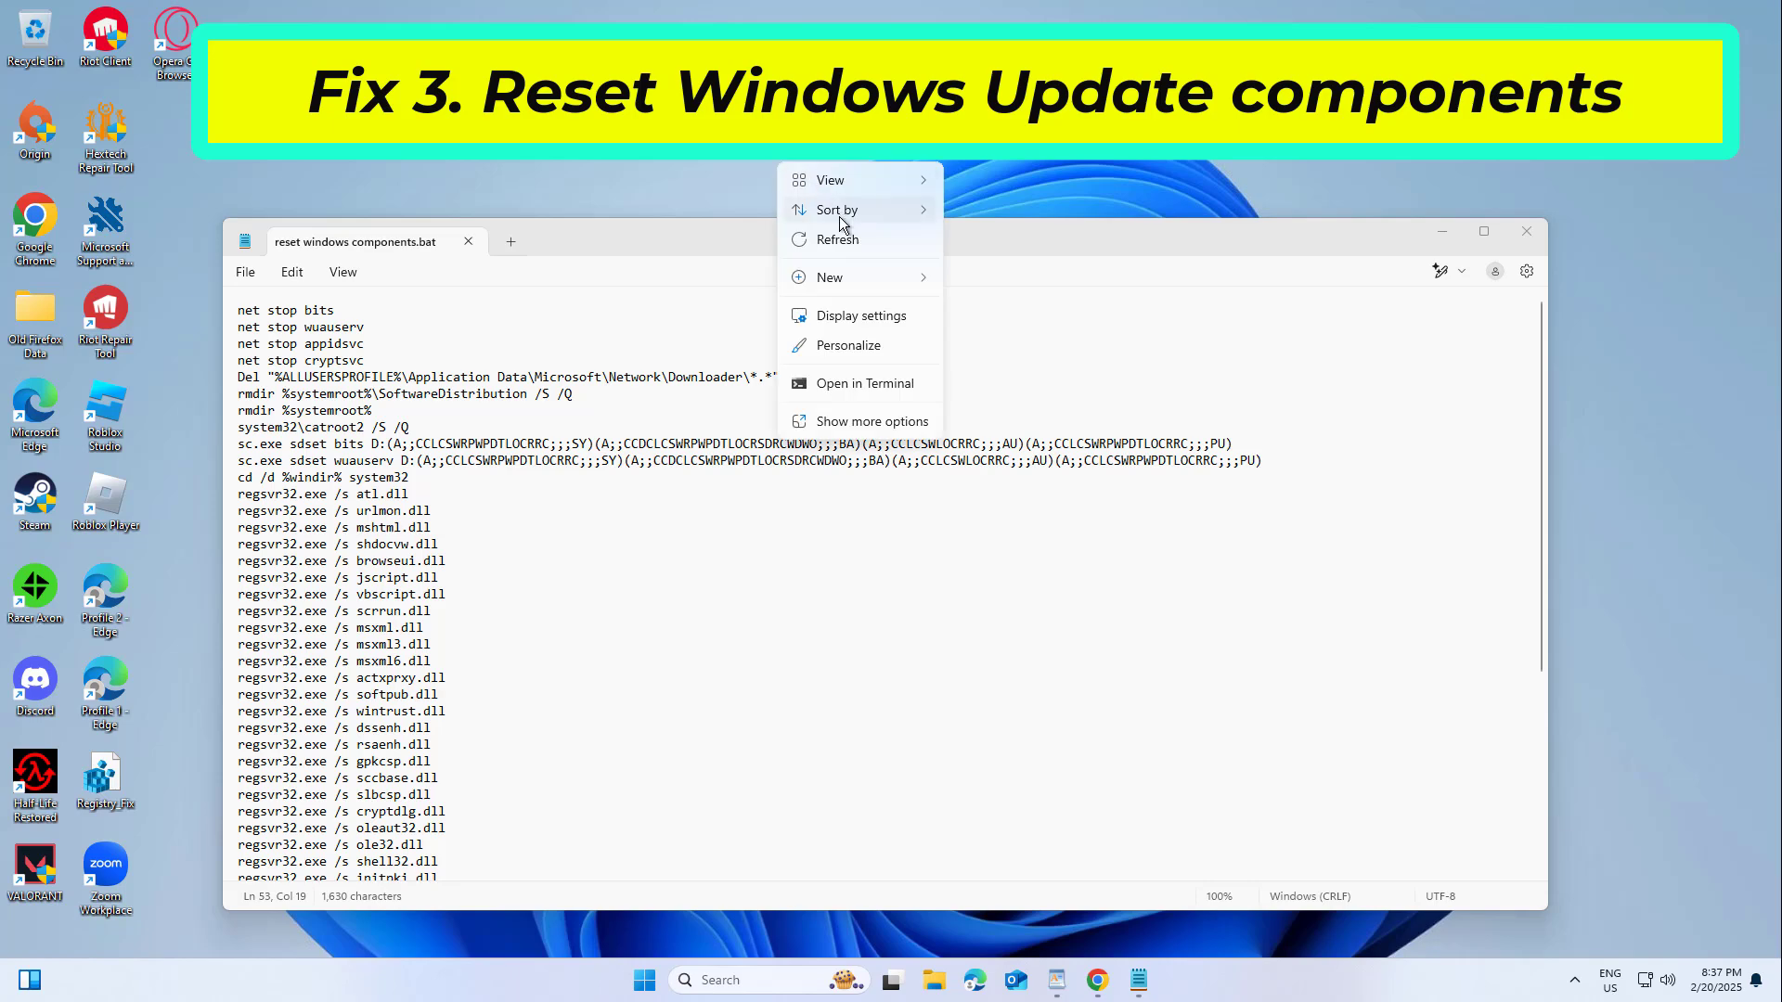
left_click(845, 238)
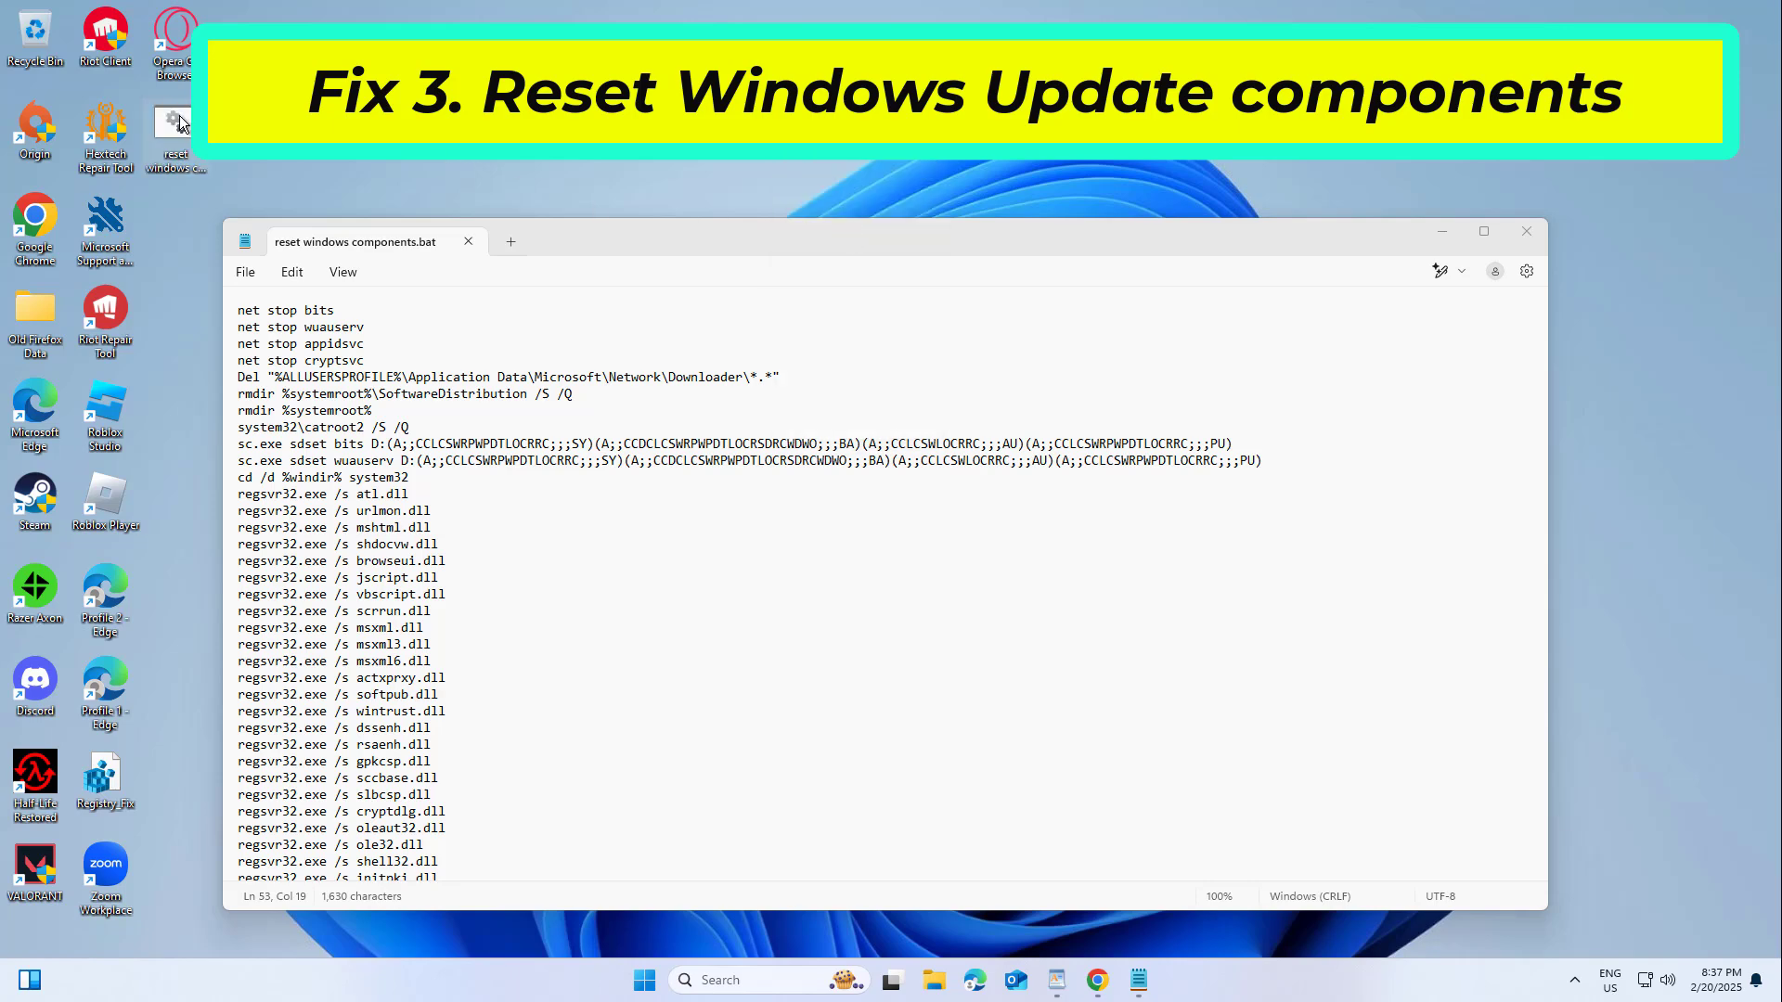
right_click(180, 115)
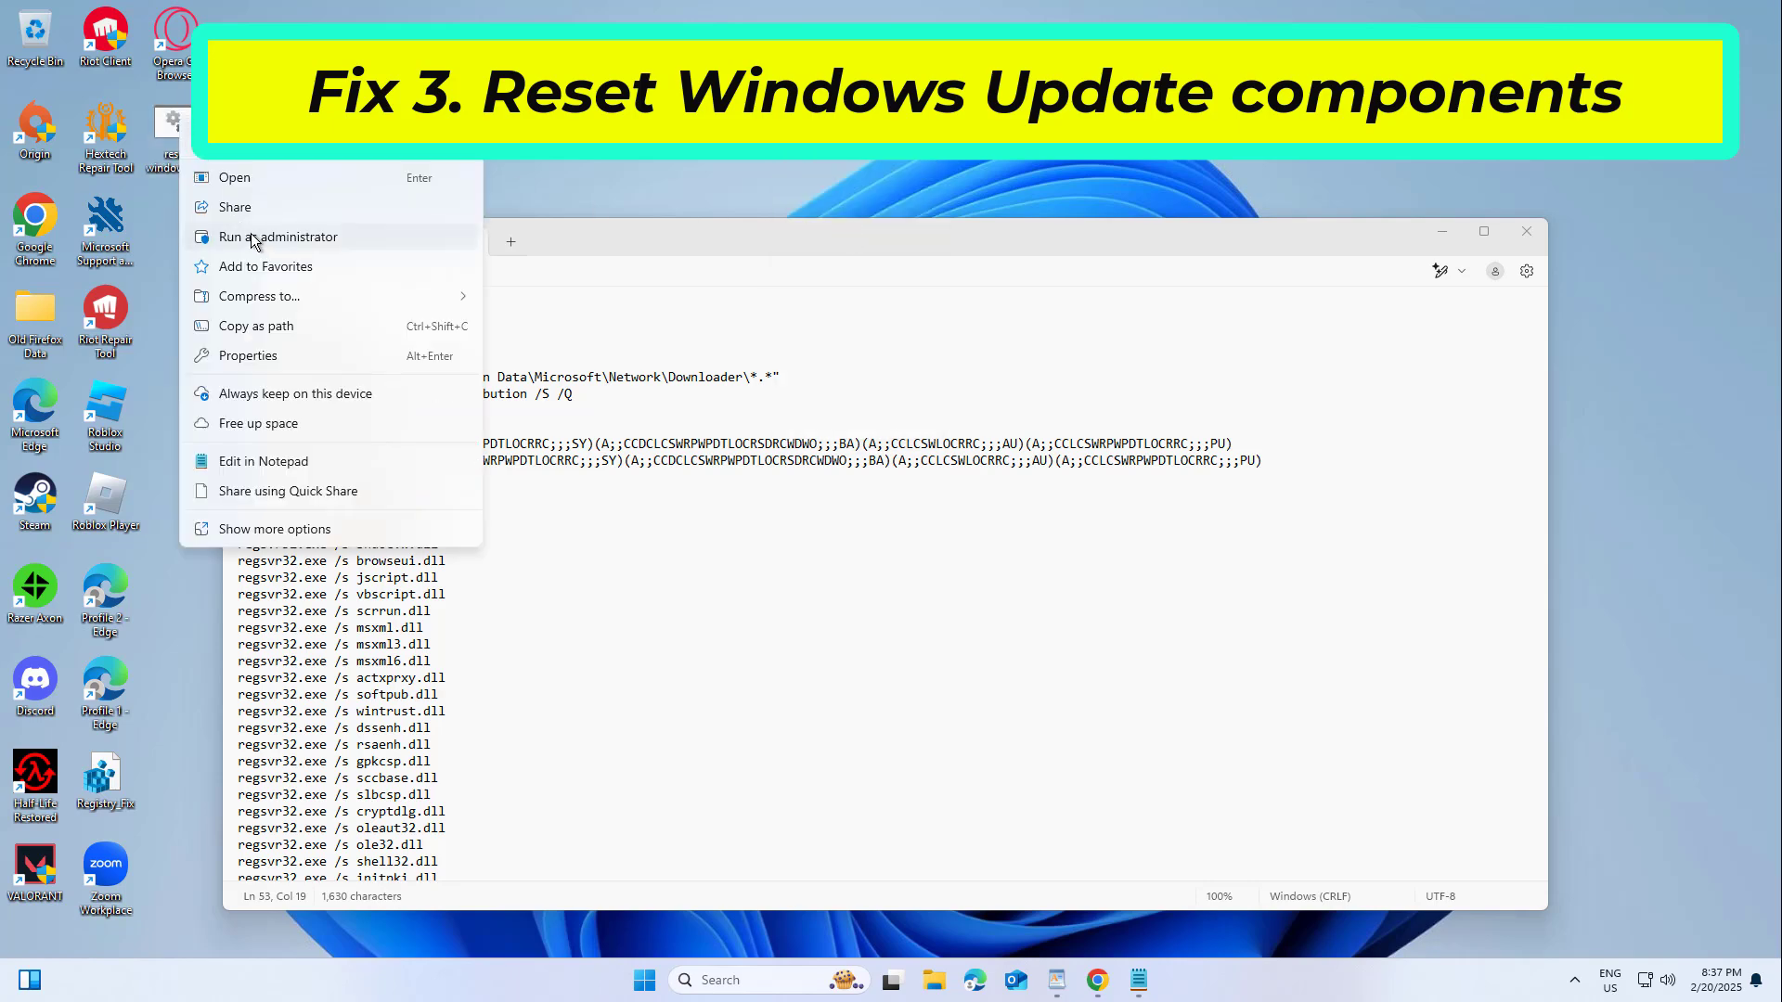
left_click(254, 237)
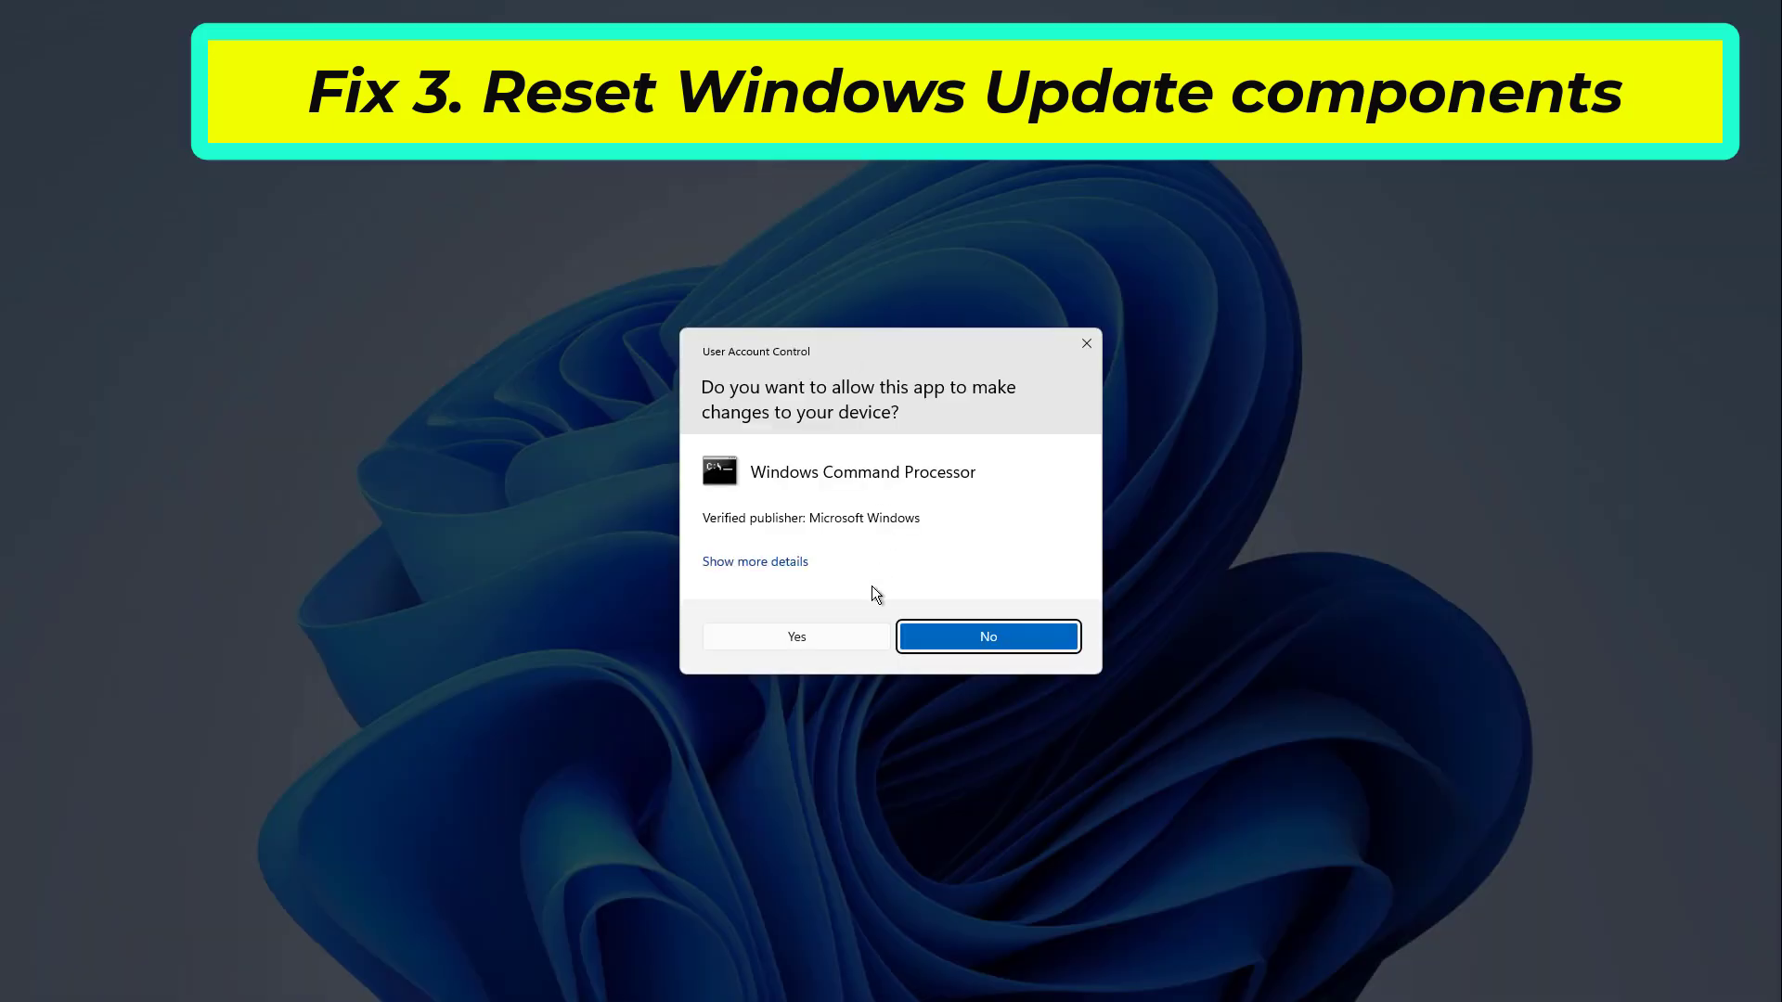
left_click(838, 639)
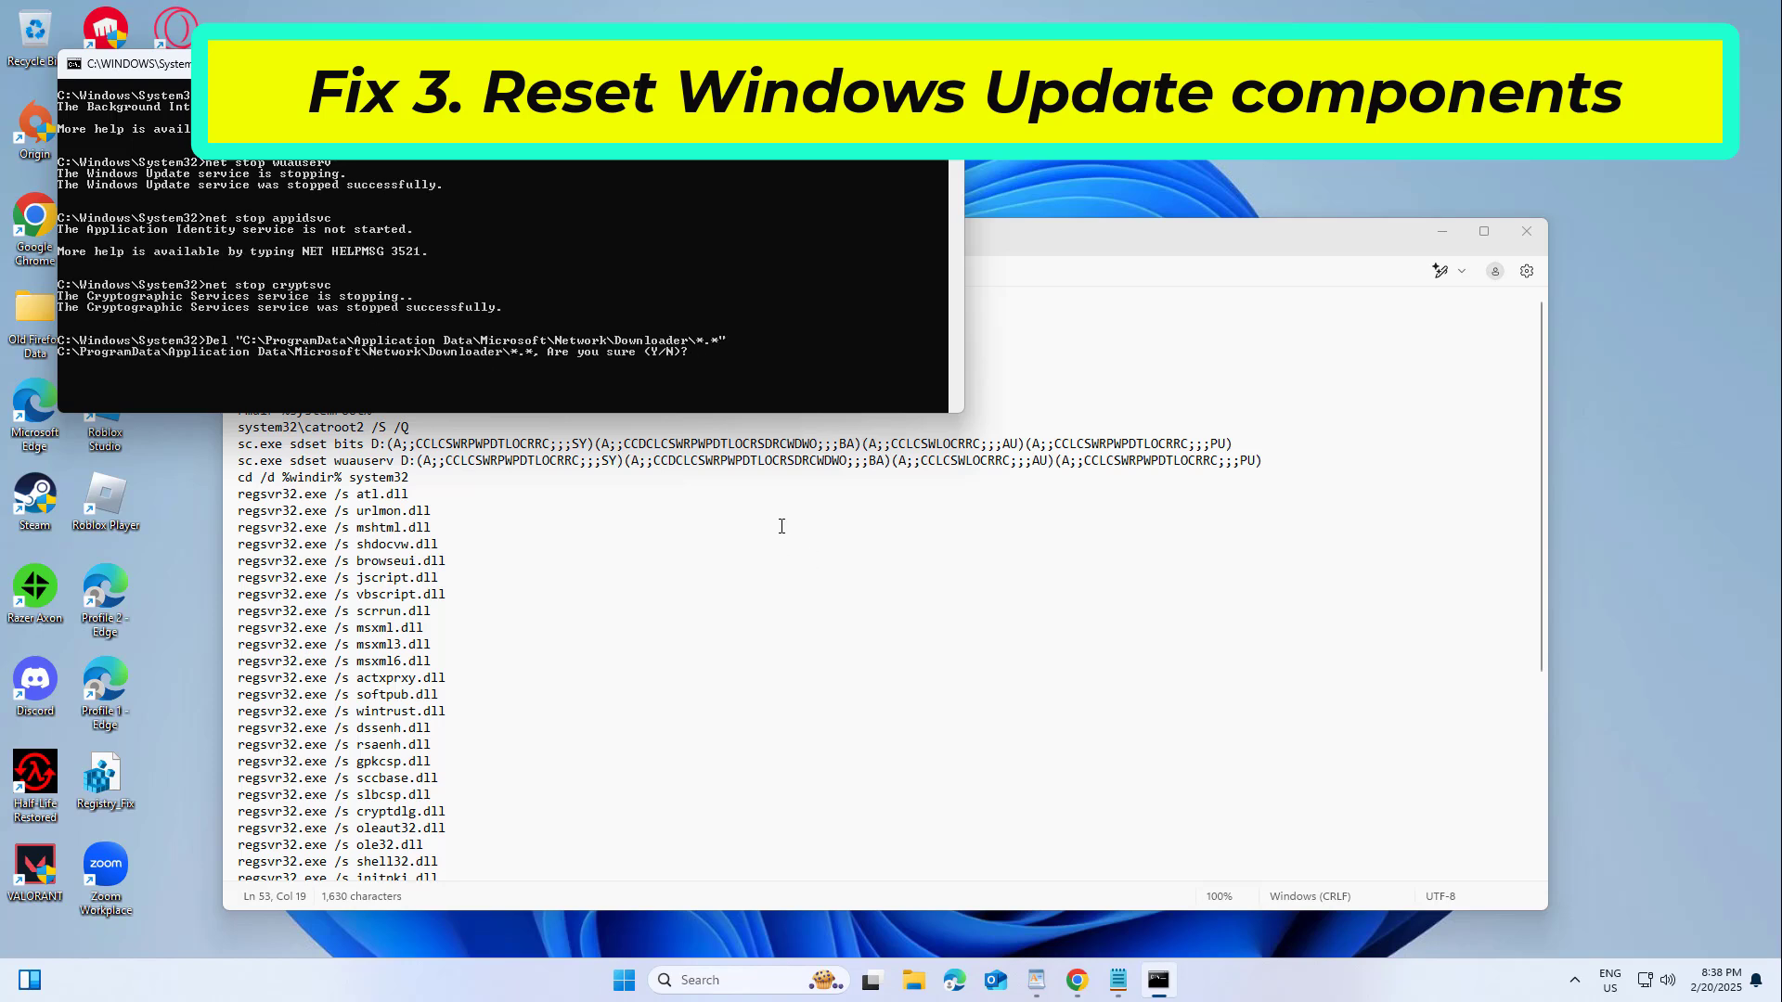
key("Return")
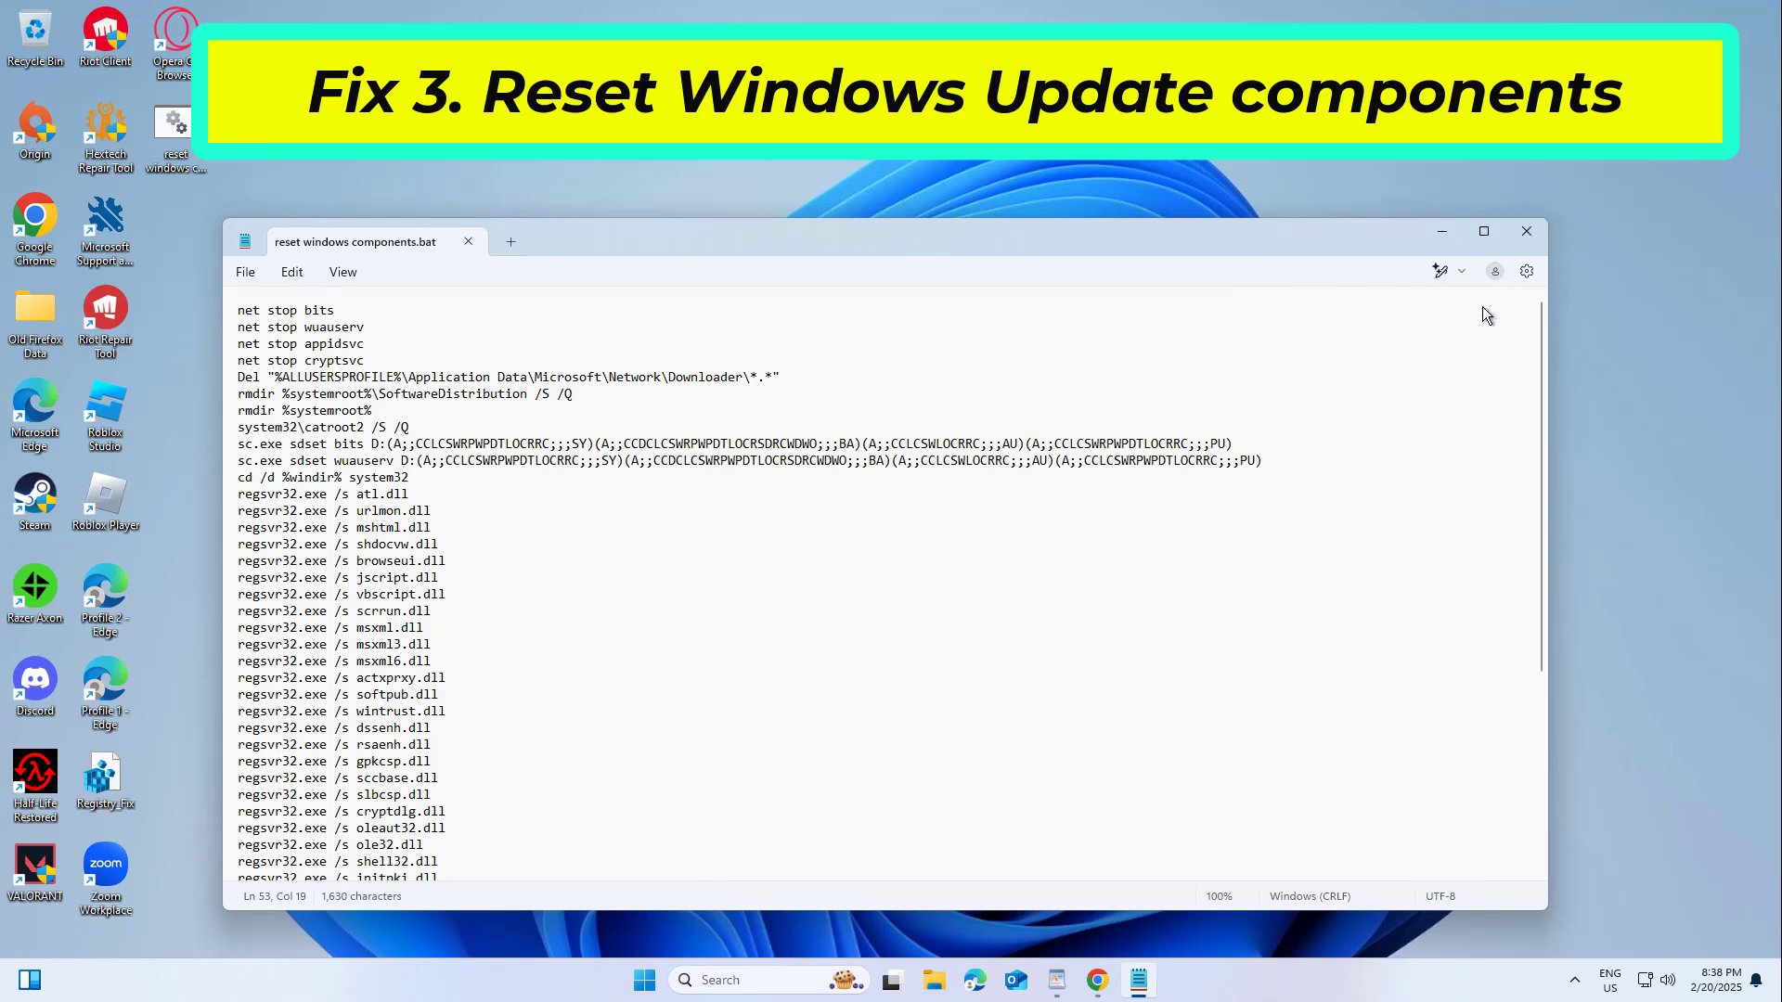
key("alt+F4")
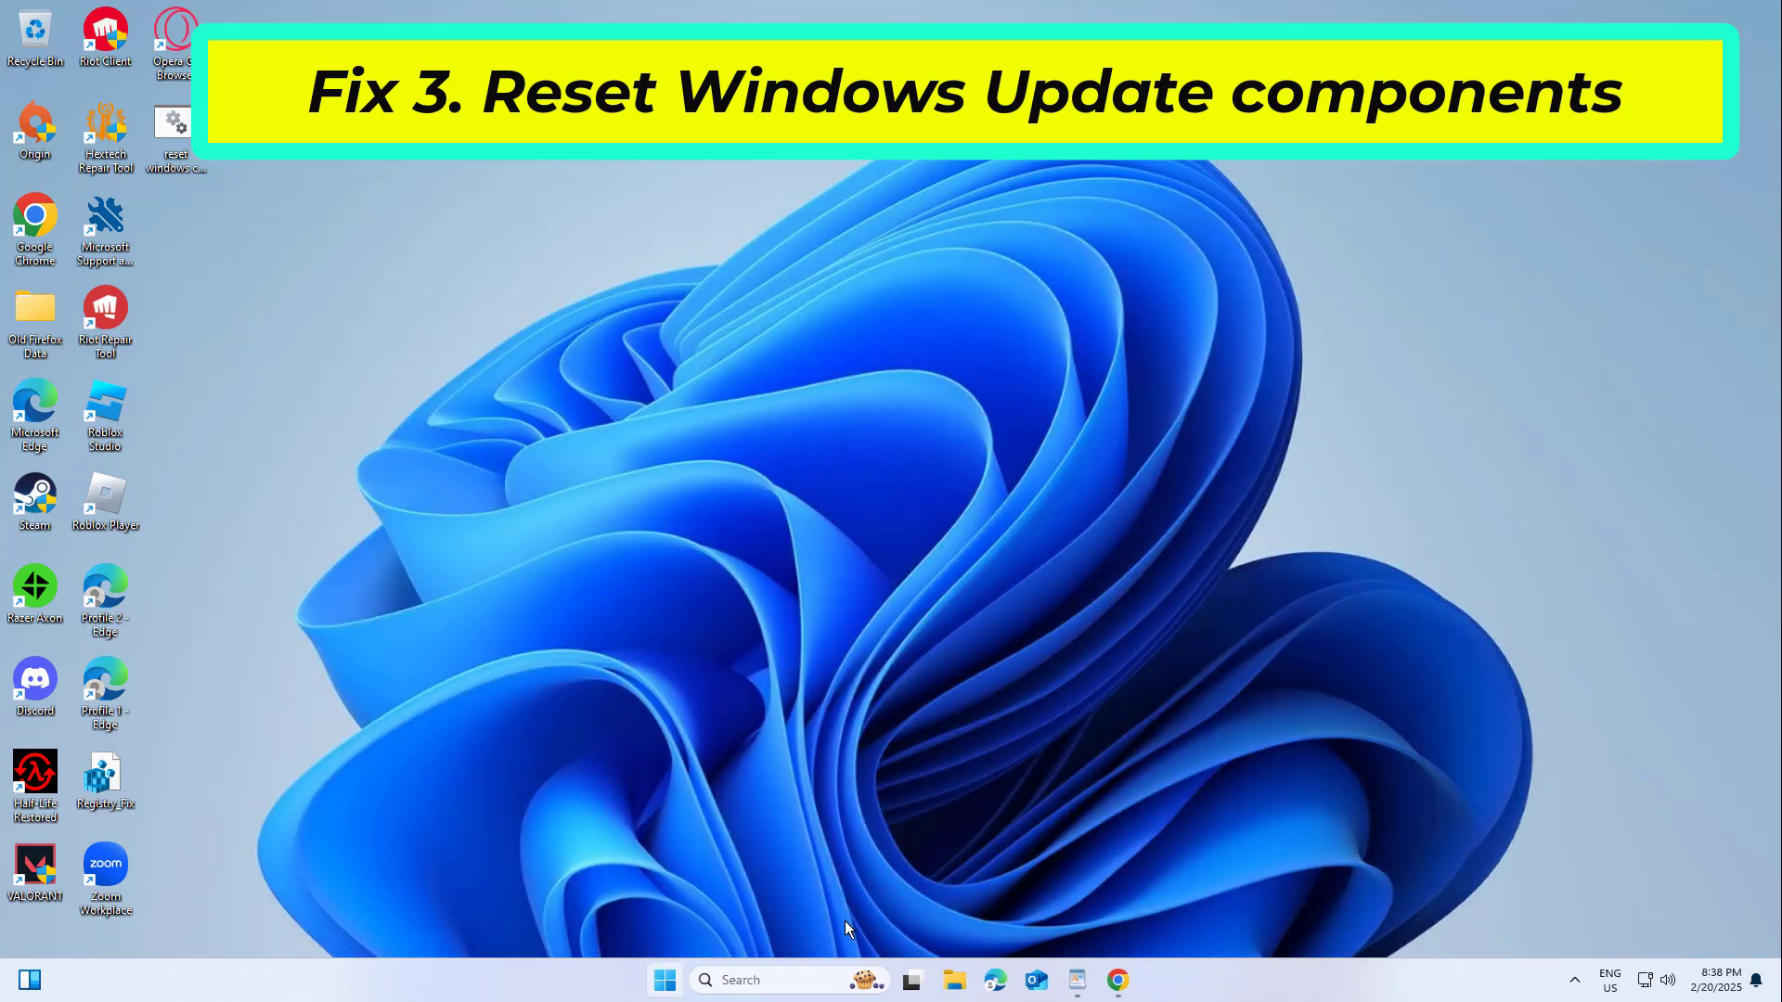
key("super")
left_click(1121, 916)
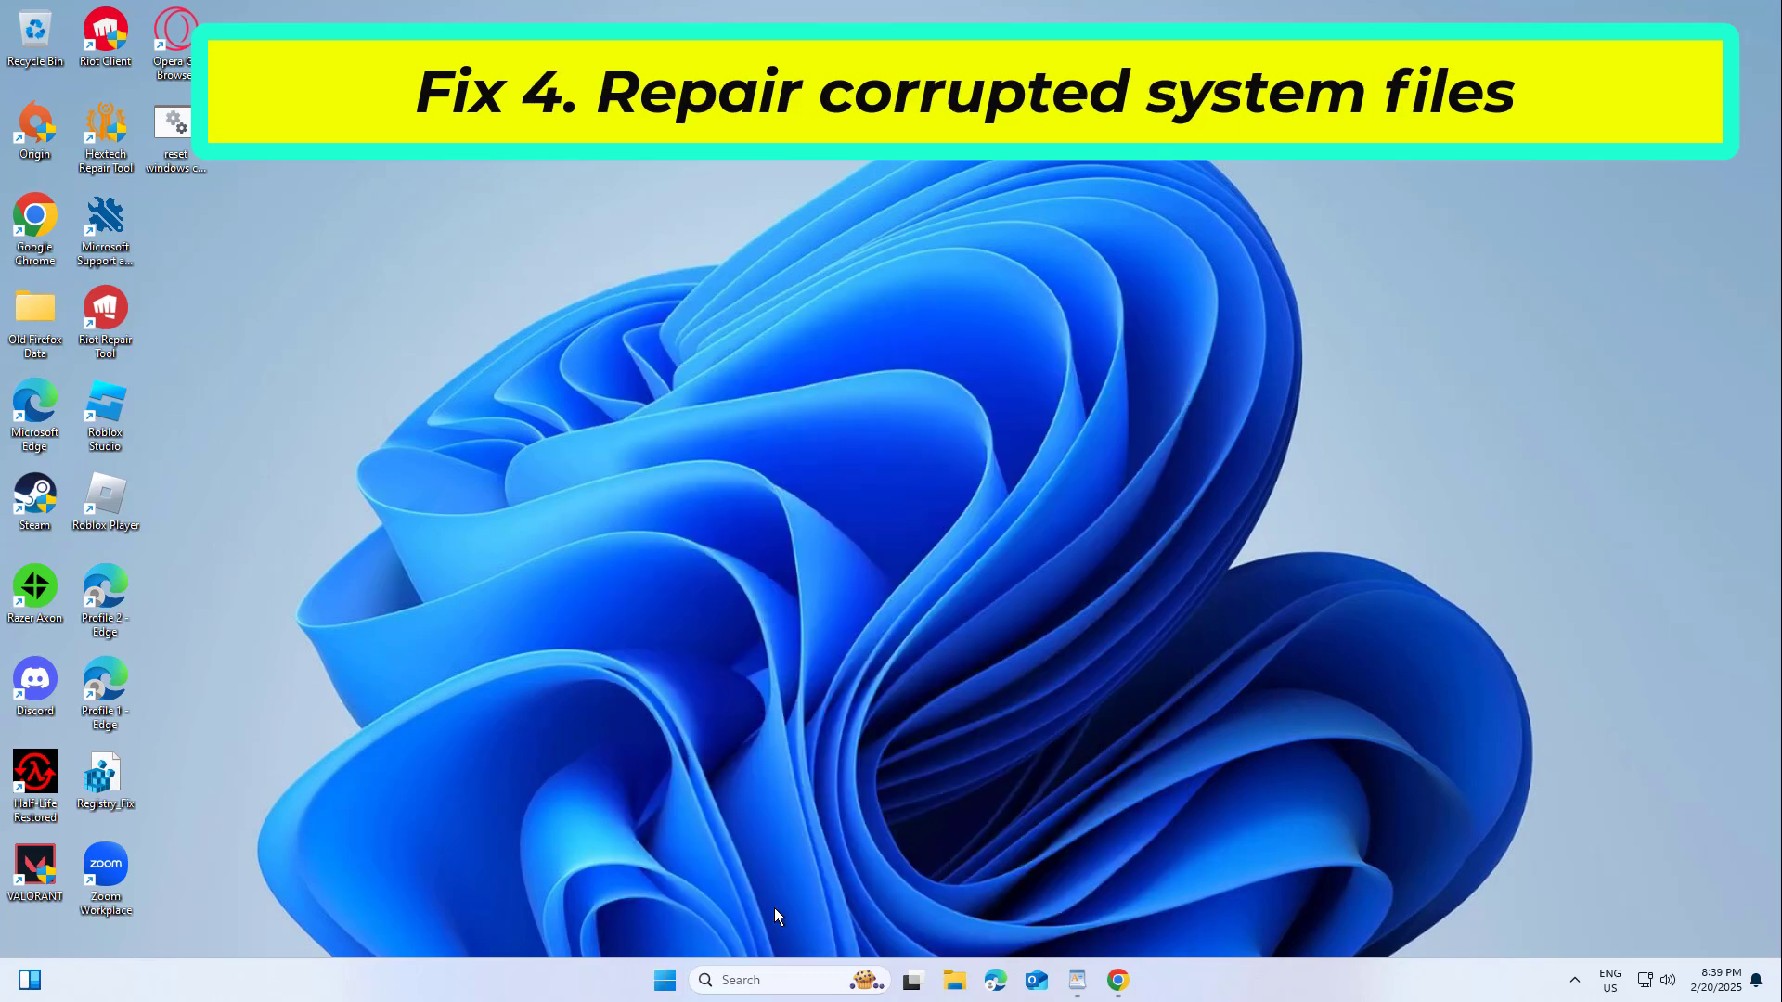
- Find Command Prompt with the search term cmd and open it as administrator, allowing it to make changes to the device
left_click(771, 984)
type("c")
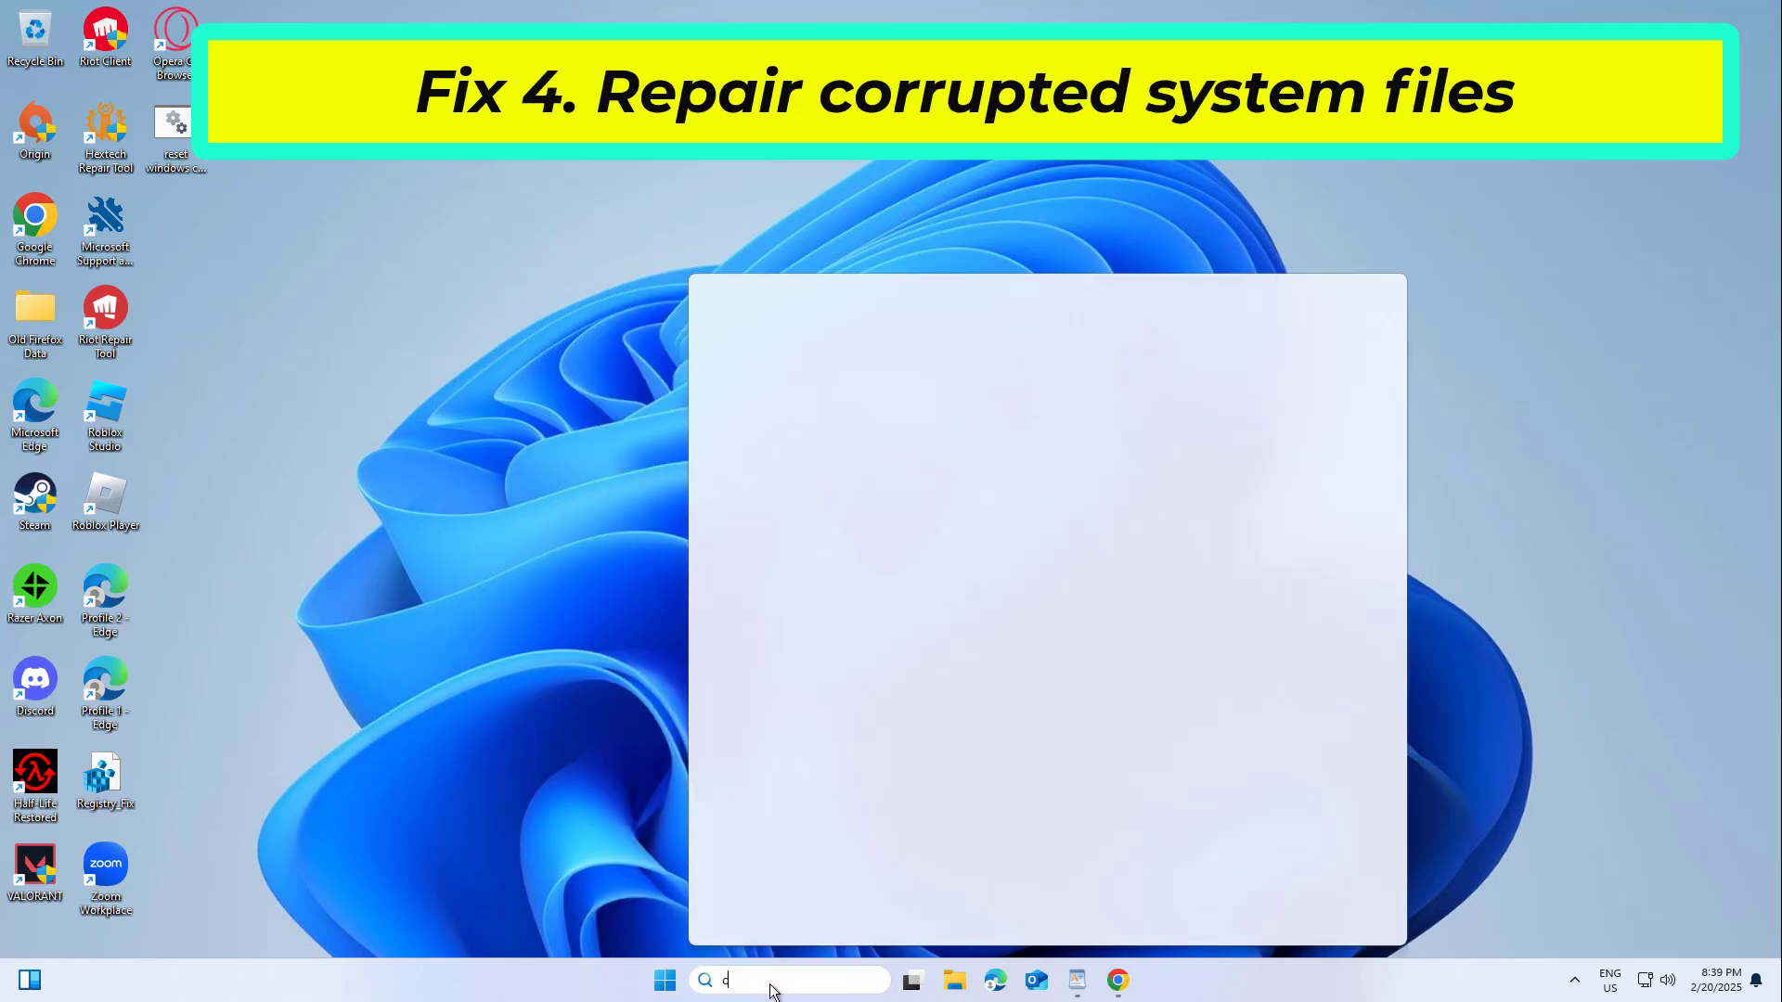
type("md")
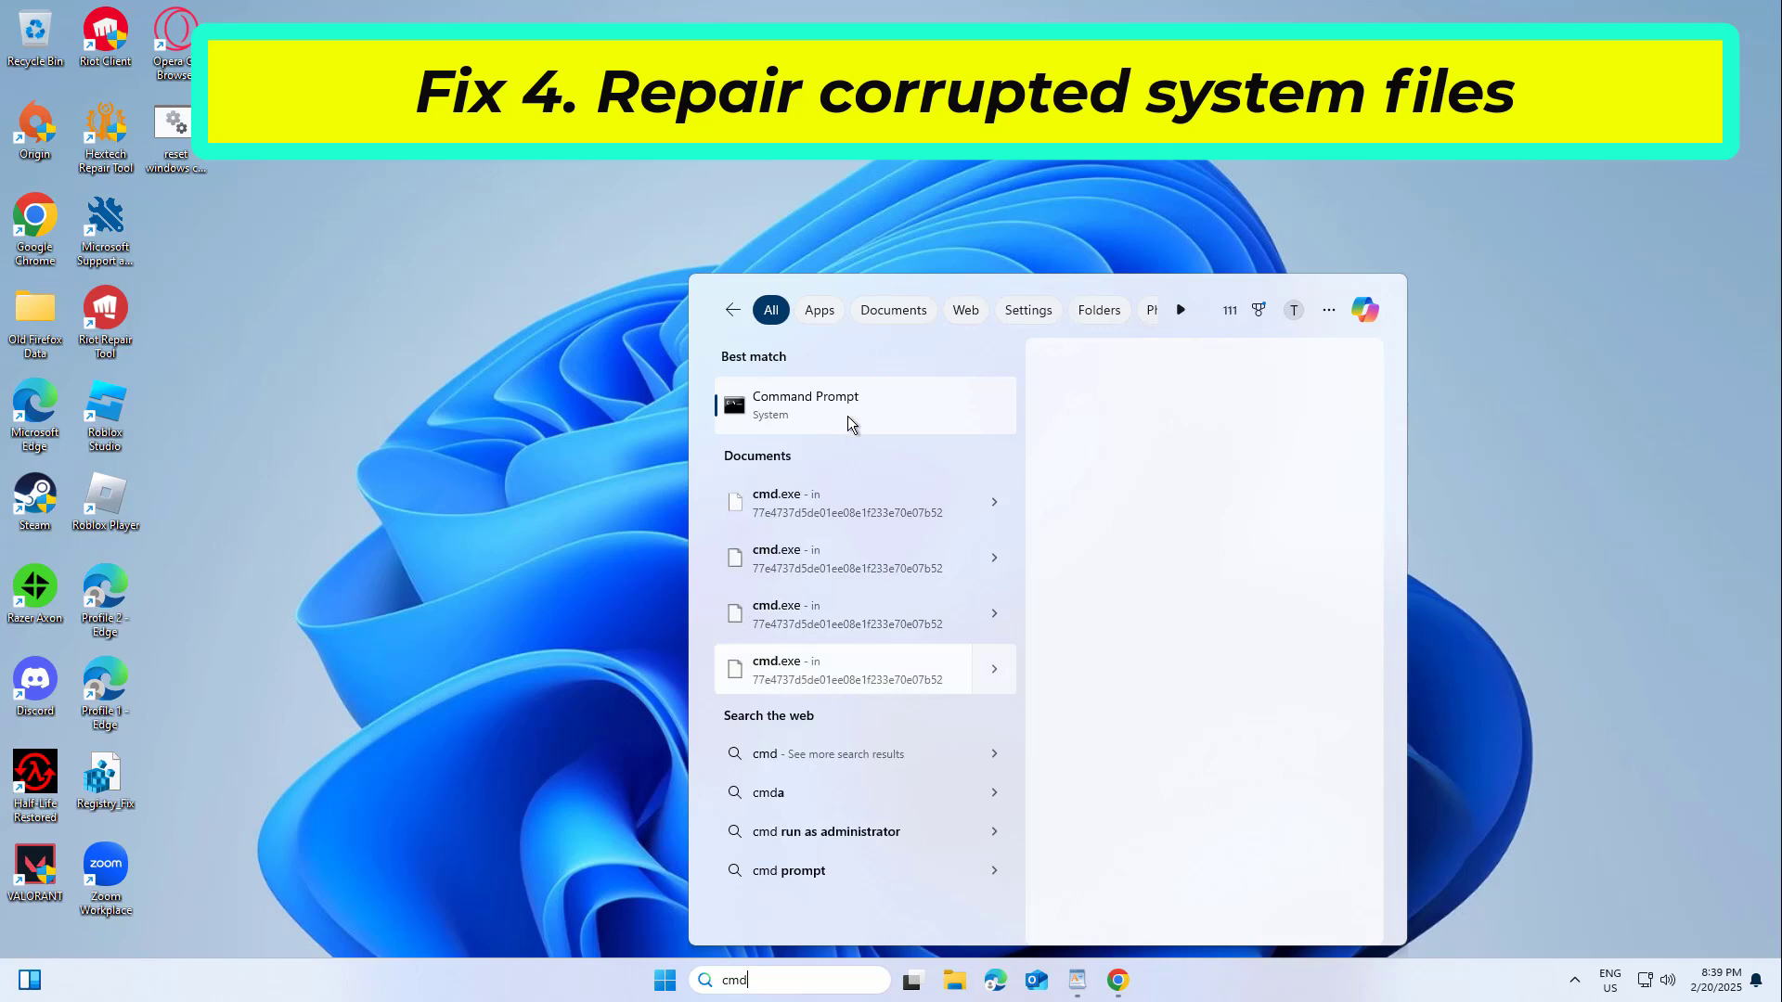
right_click(847, 400)
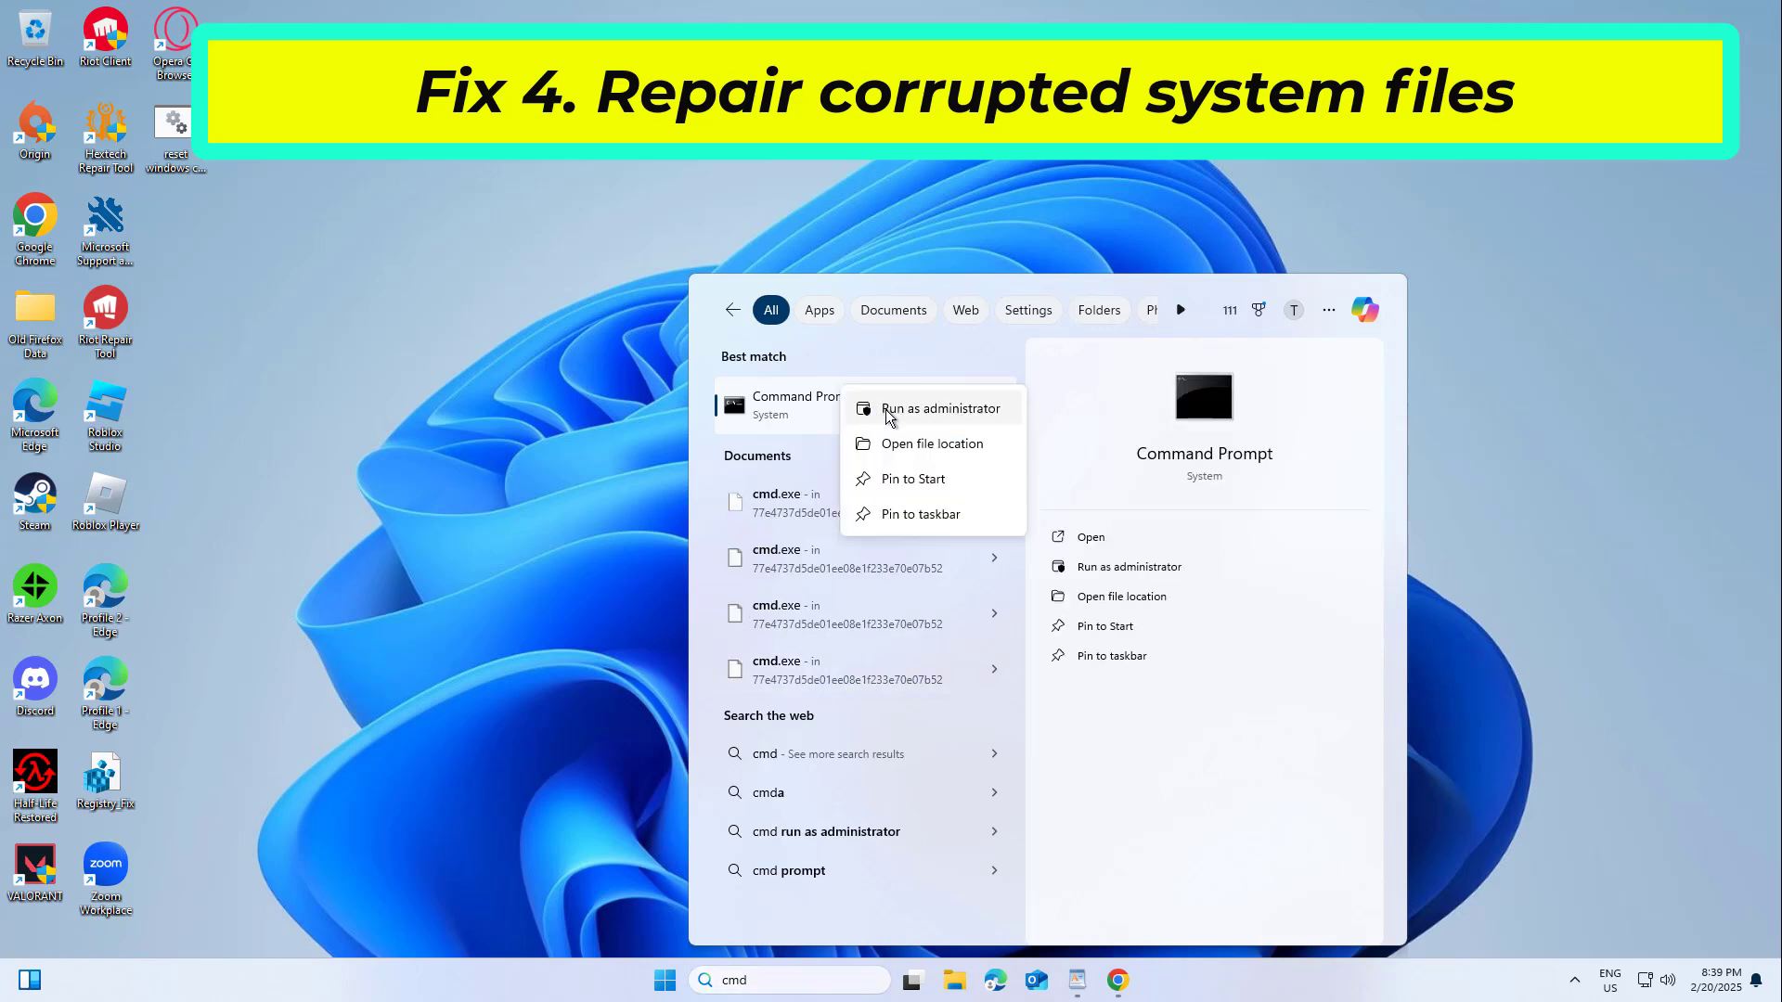
left_click(946, 413)
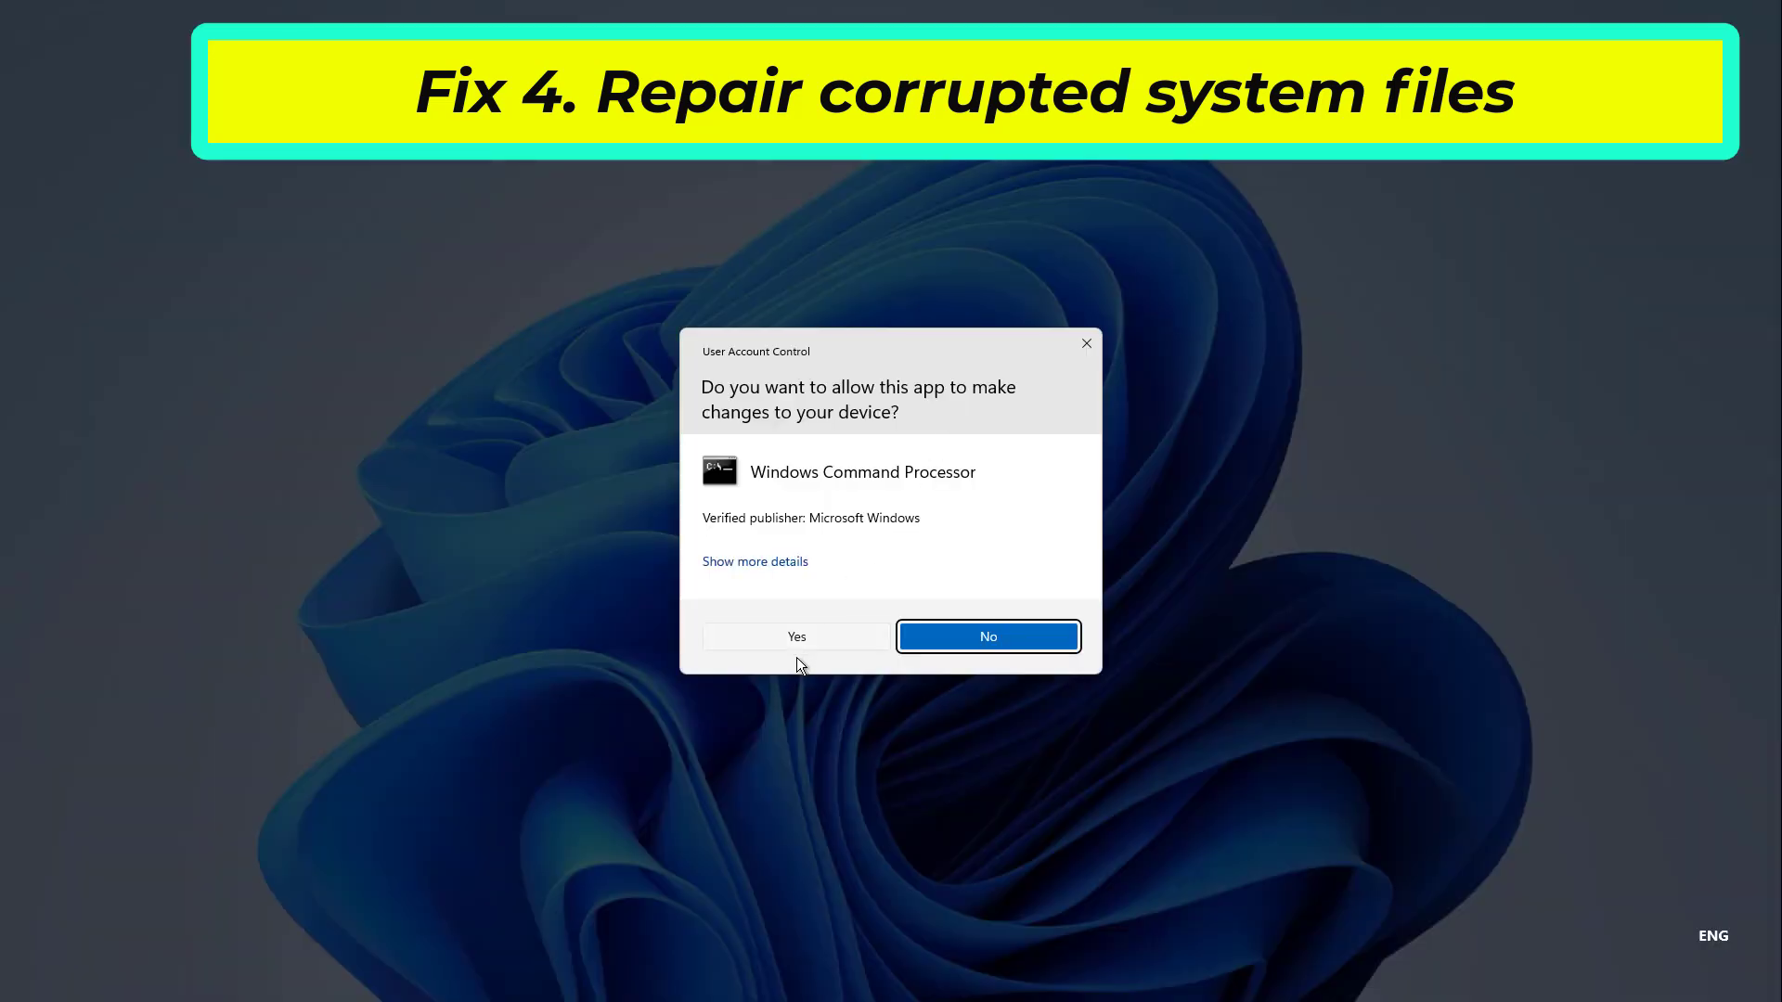
left_click(793, 633)
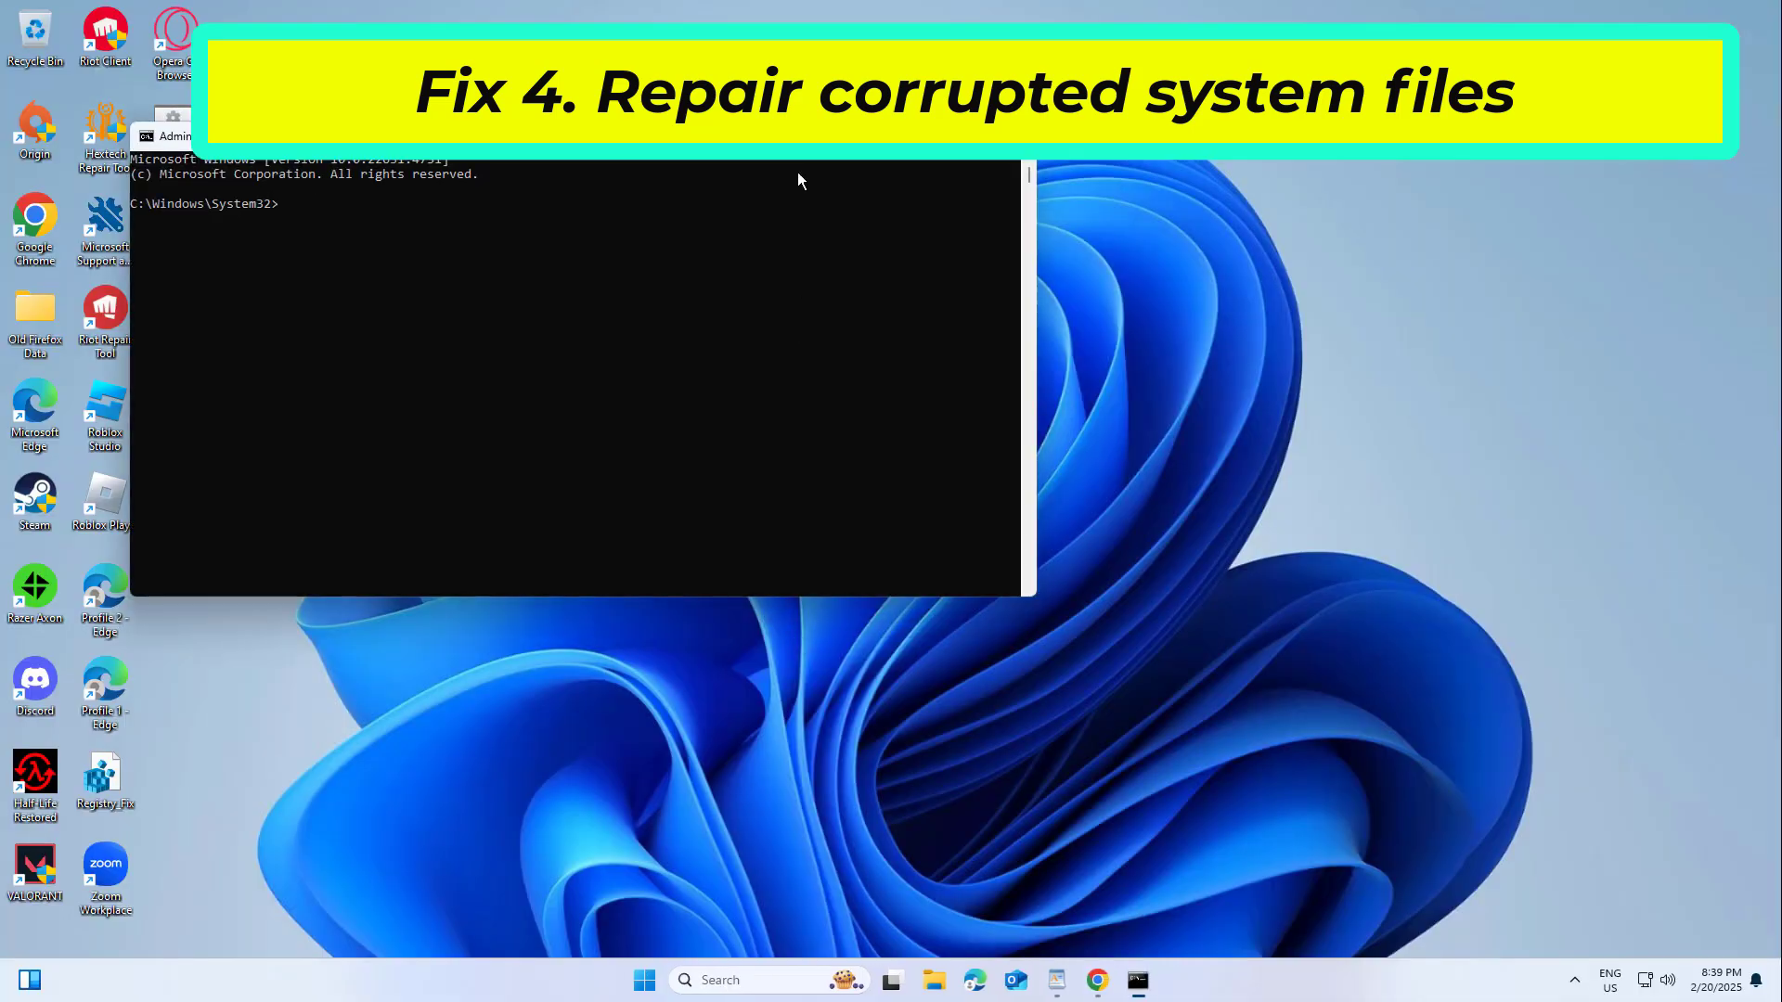
- Move the Command Prompt window toward the middle of the desktop and run sfc /scannow in it
left_click_drag(798, 137, 1088, 295)
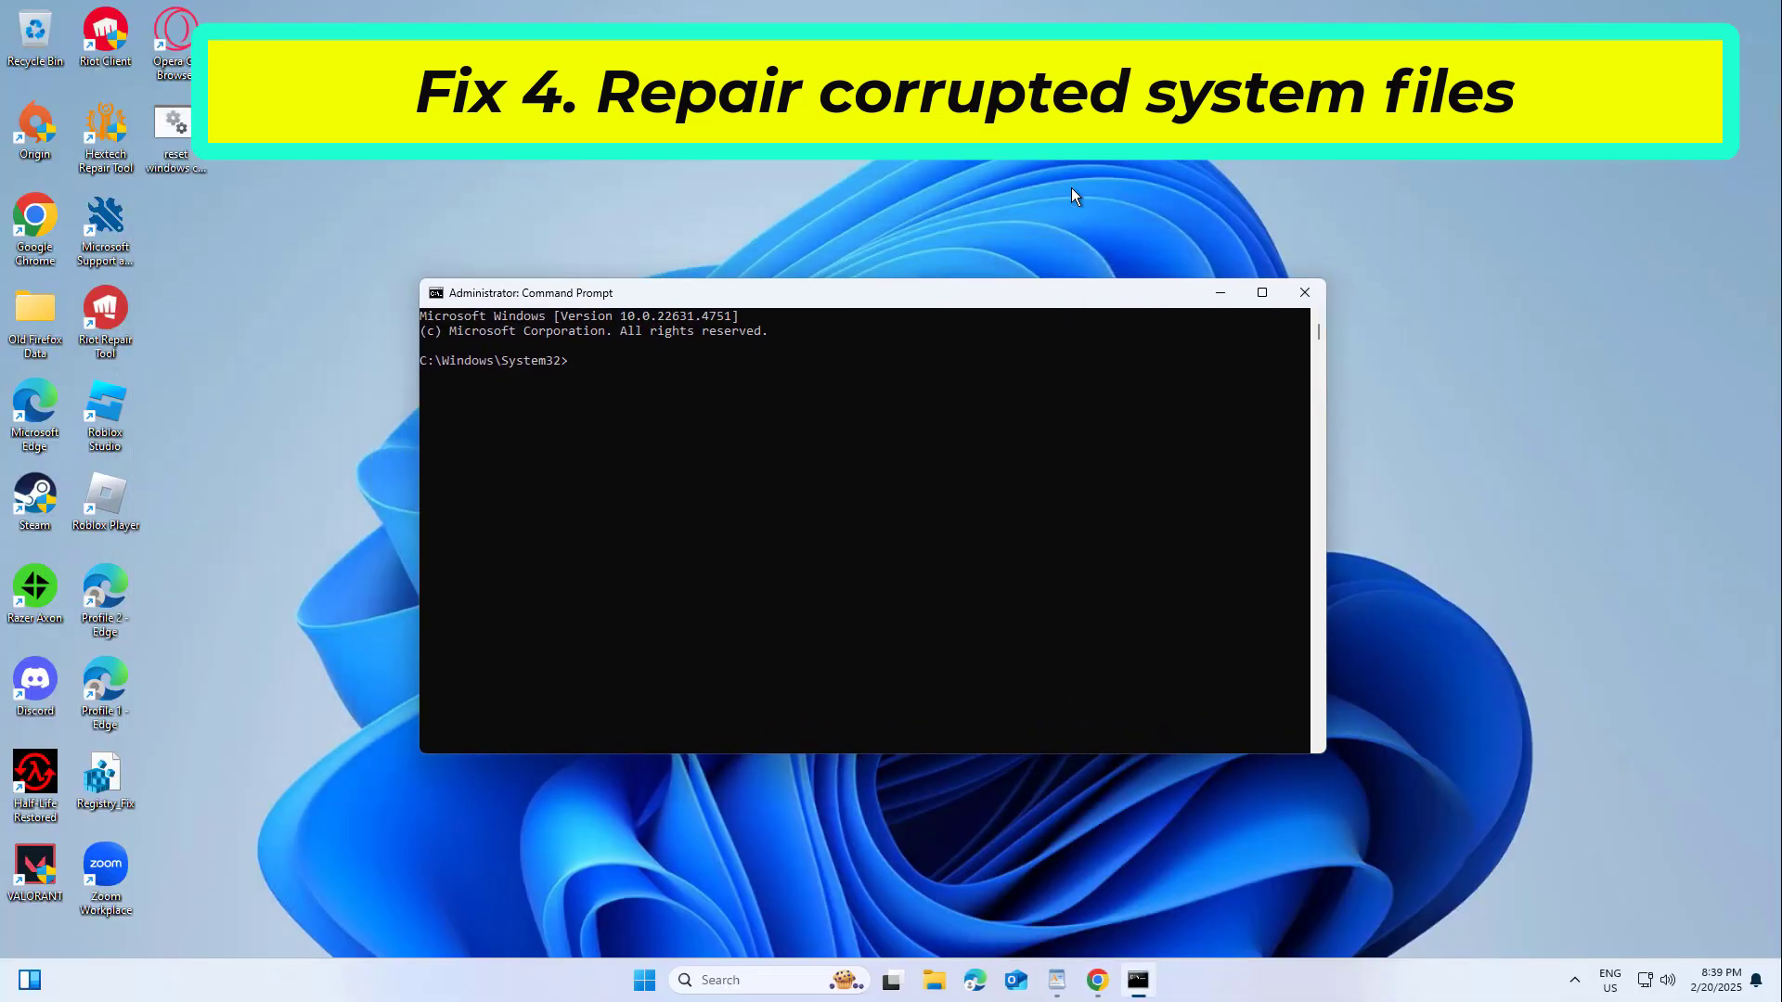
type("sfc /scannow")
key("Return")
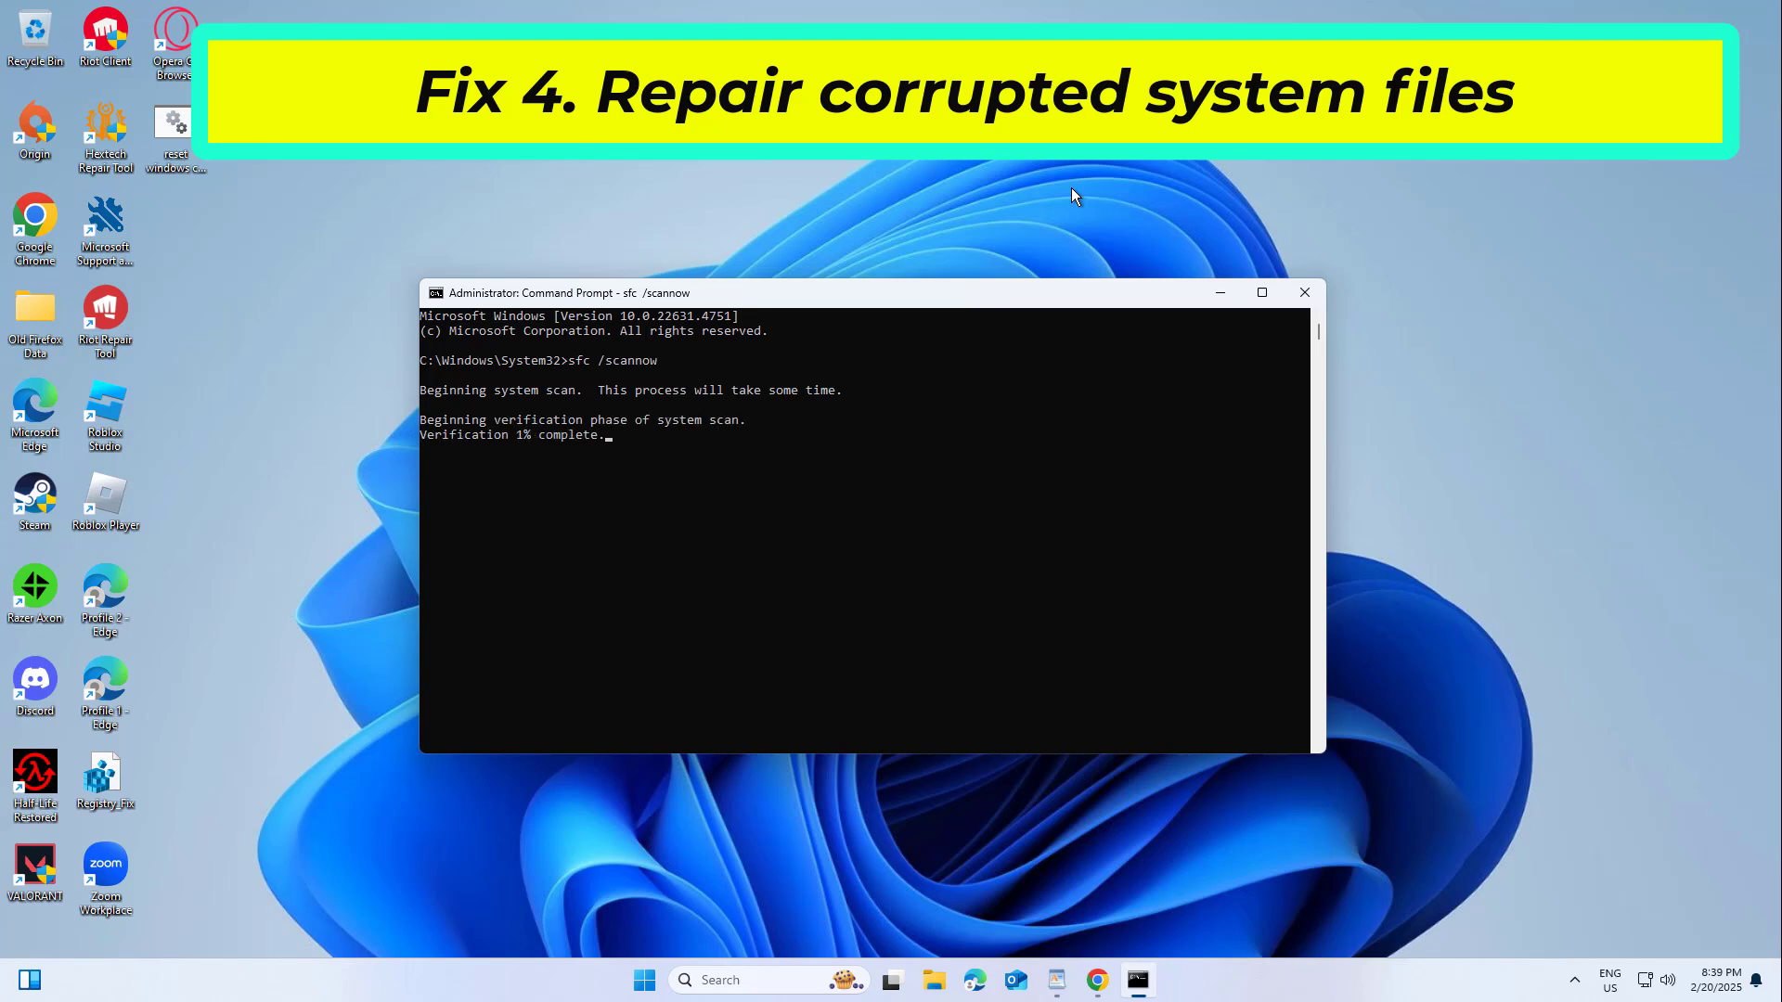
- Copy the command DISM /Online /Cleanup-Image /CheckHealth from the open WordPad document and paste it into the administrator Command Prompt
left_click(1063, 985)
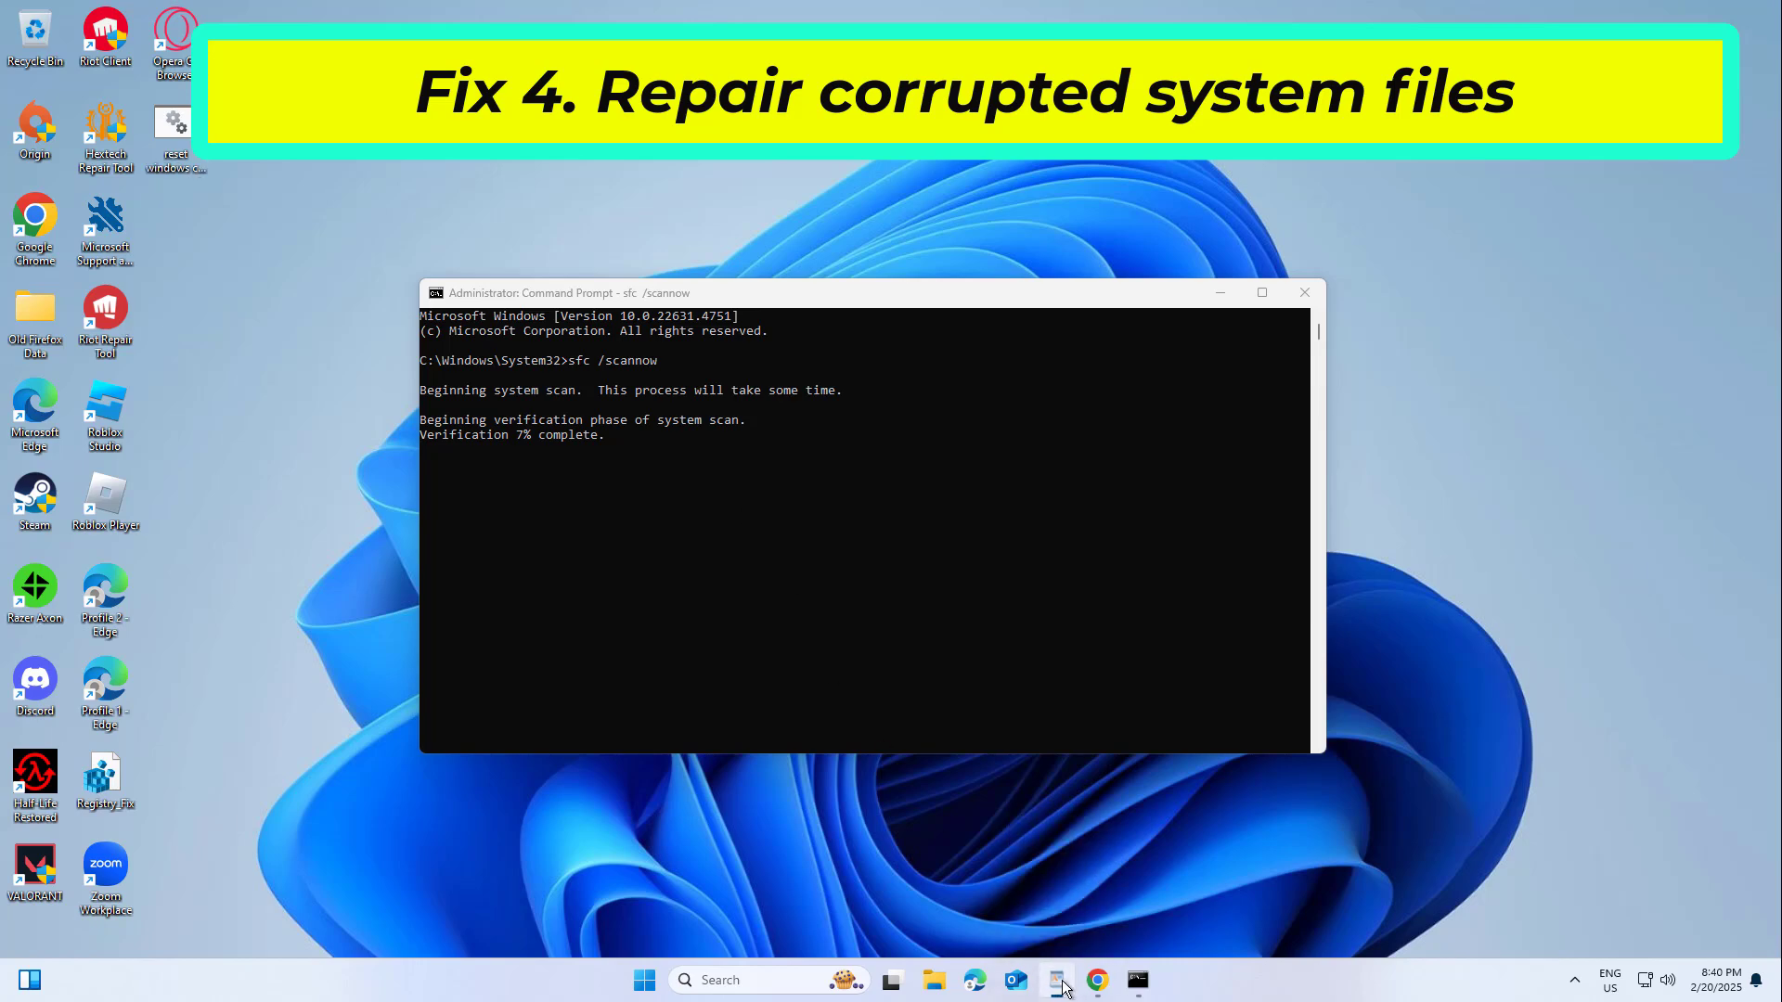
left_click(1440, 350)
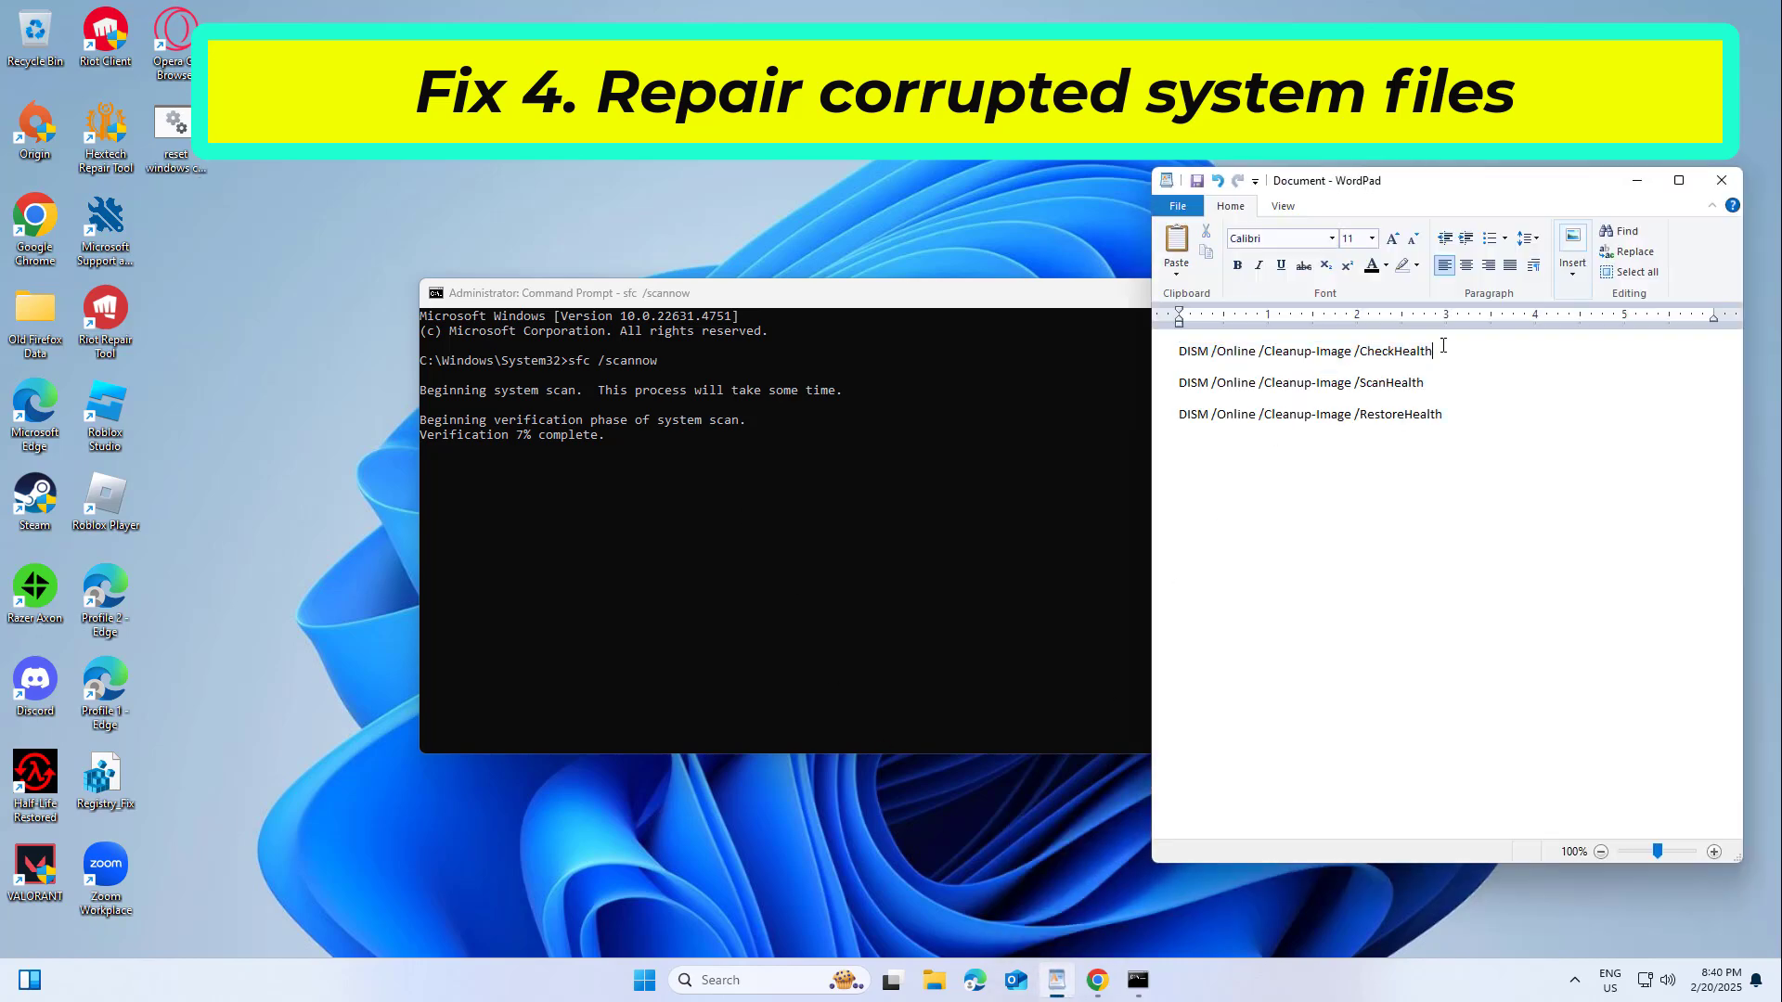
left_click_drag(1440, 351, 1197, 358)
right_click(1202, 360)
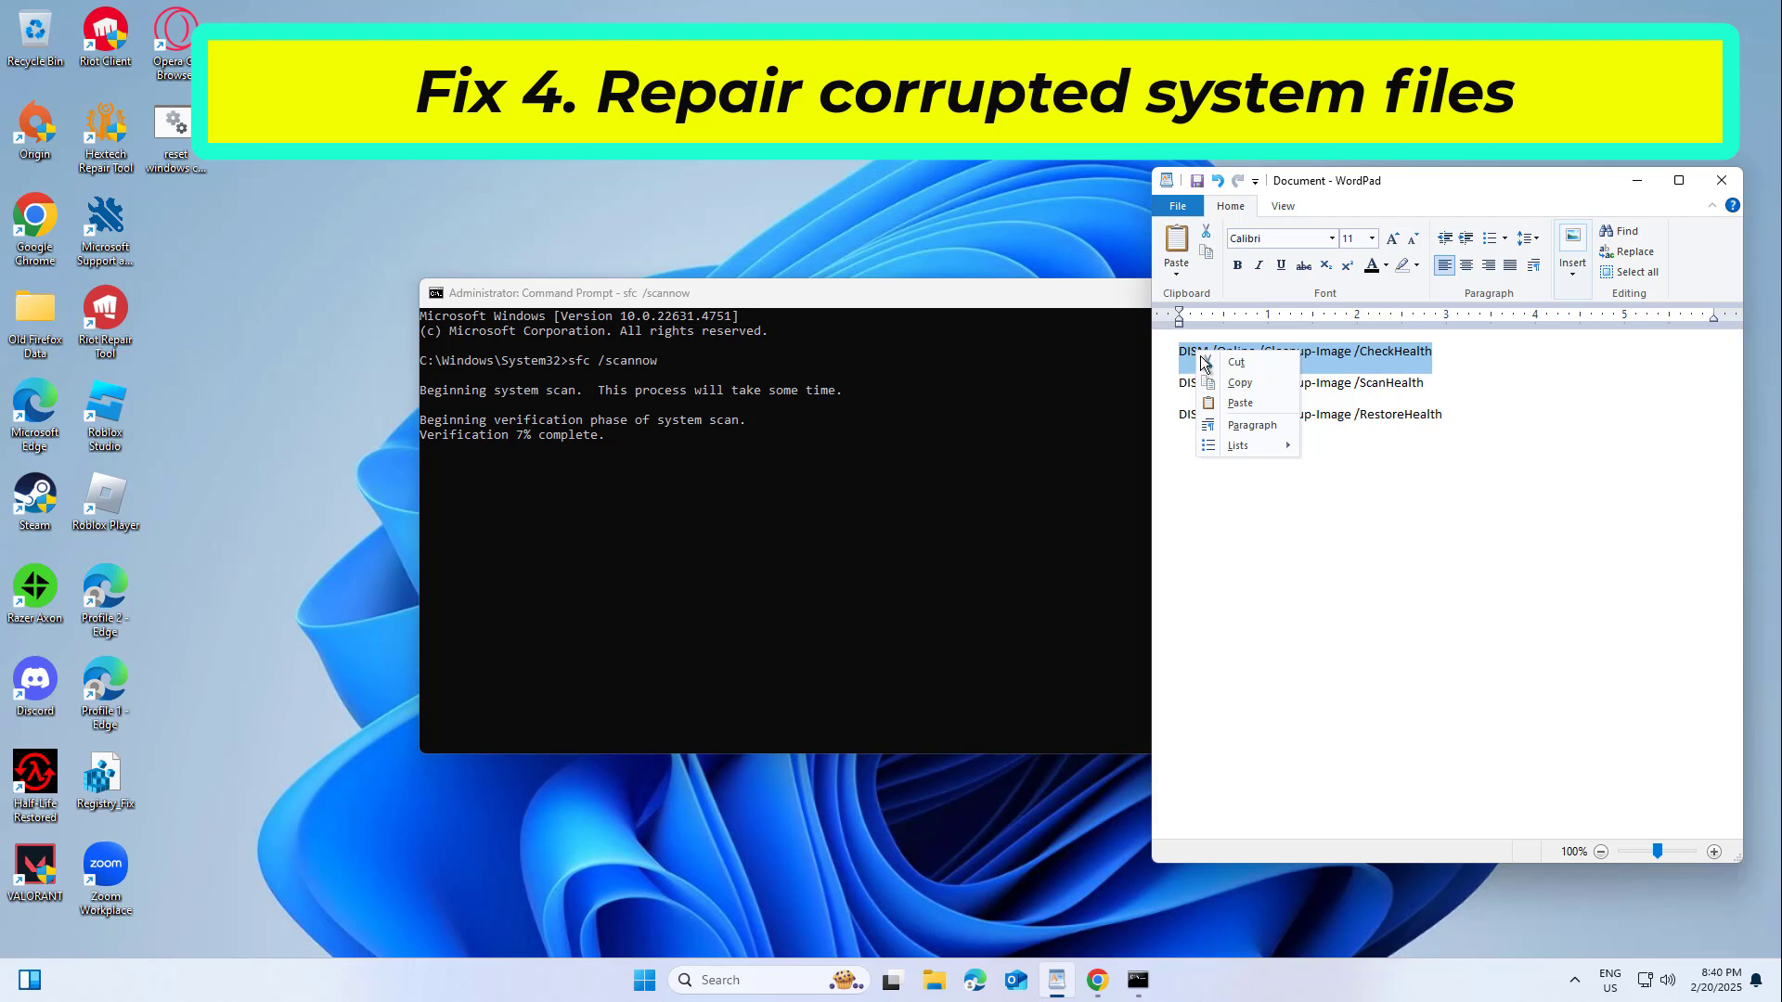
left_click(1238, 382)
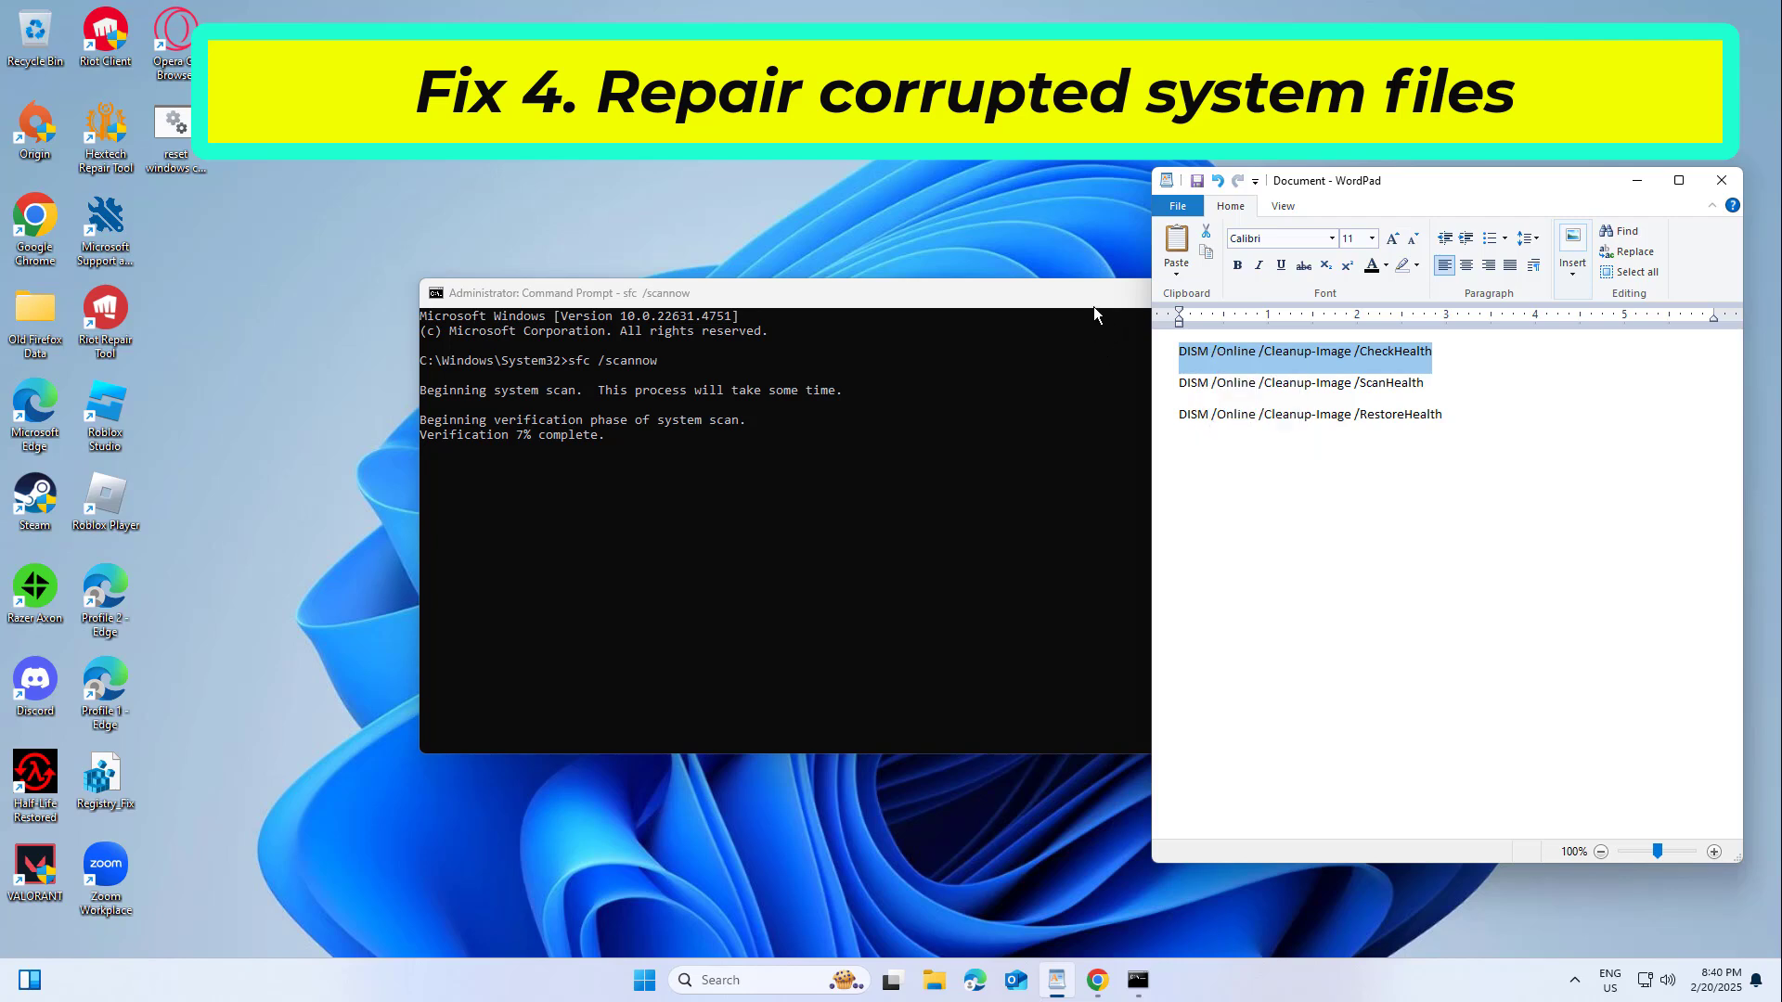
left_click(1093, 308)
right_click(1093, 306)
mouse_move(1155, 446)
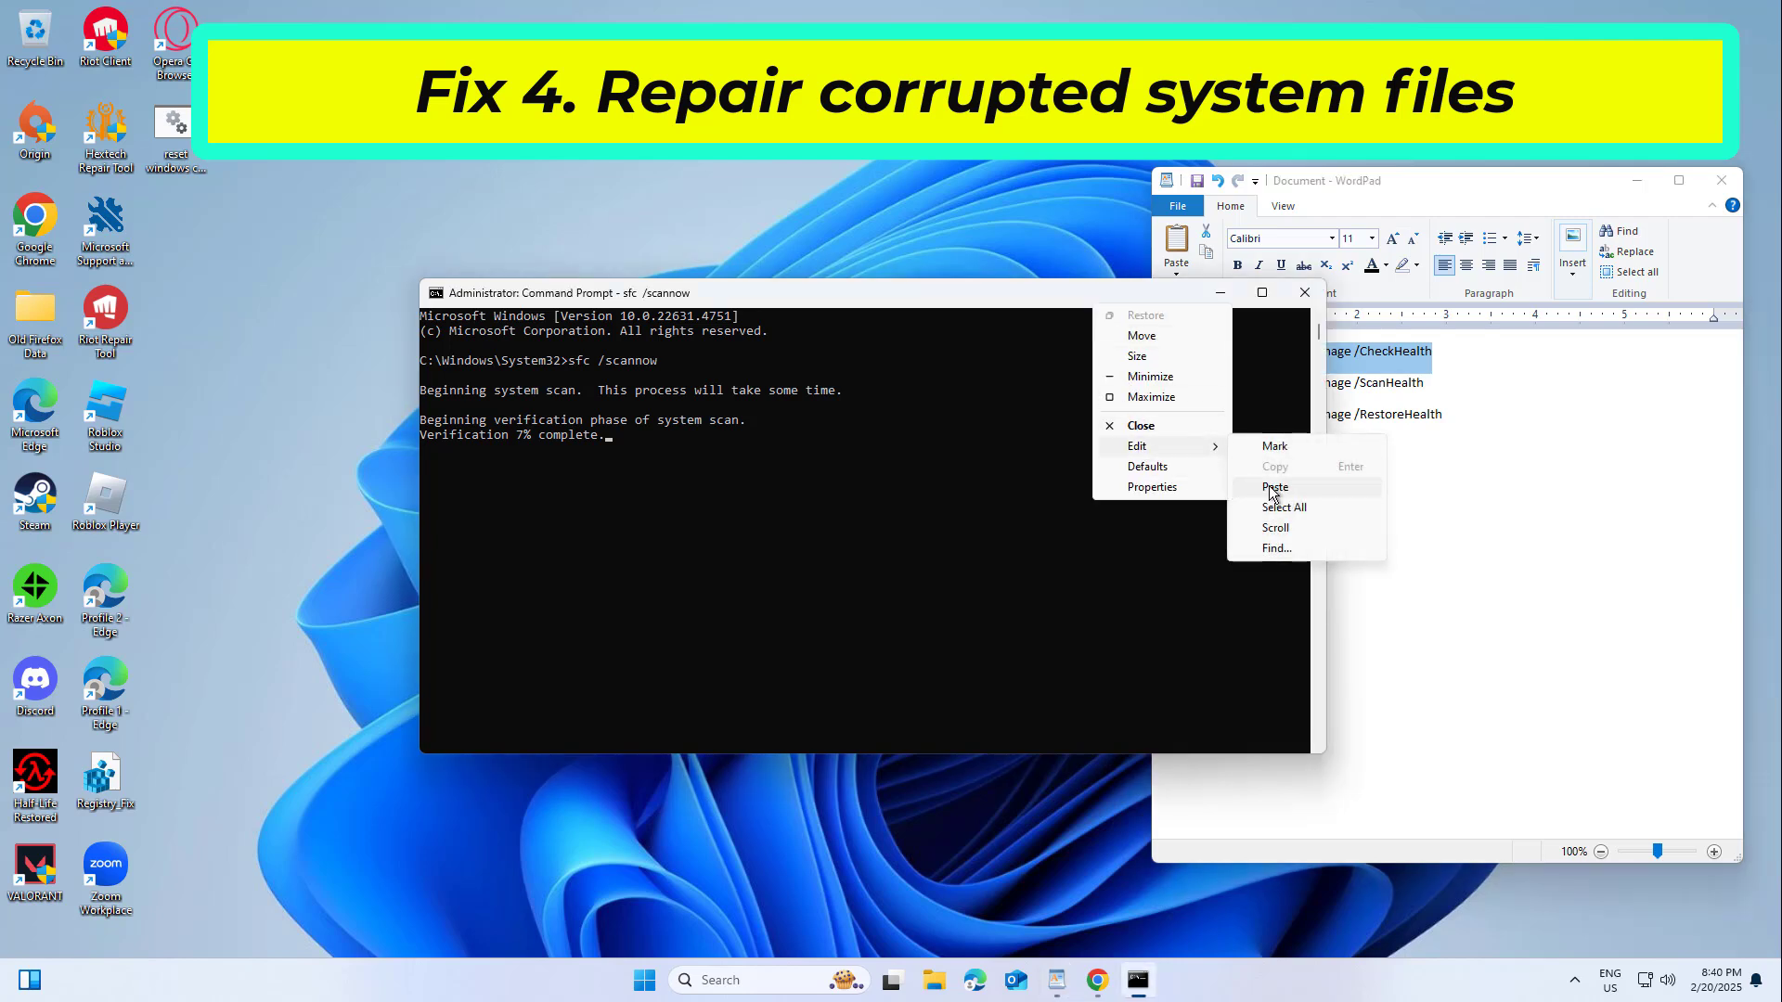